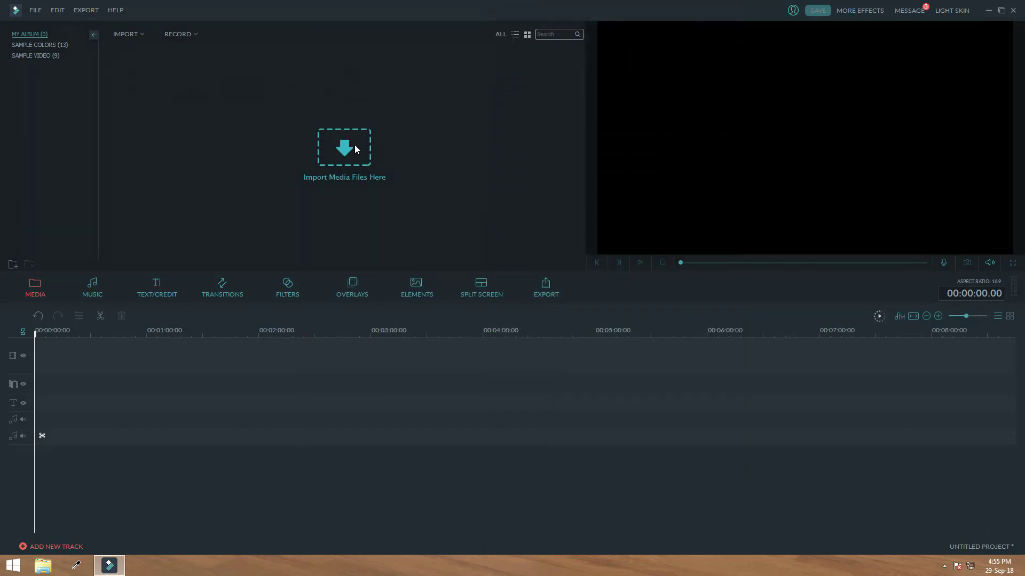
Import all five media files from the Project folder, including 3D BHT Logo, Bangla Song, BHT Intro 1, Thinking_Back and TOMAR AMAR PRAM.
{"action": "left_click", "coordinate": [355, 148]}
{"action": "left_click_drag", "start_coordinate": [426, 114], "coordinate": [123, 92]}
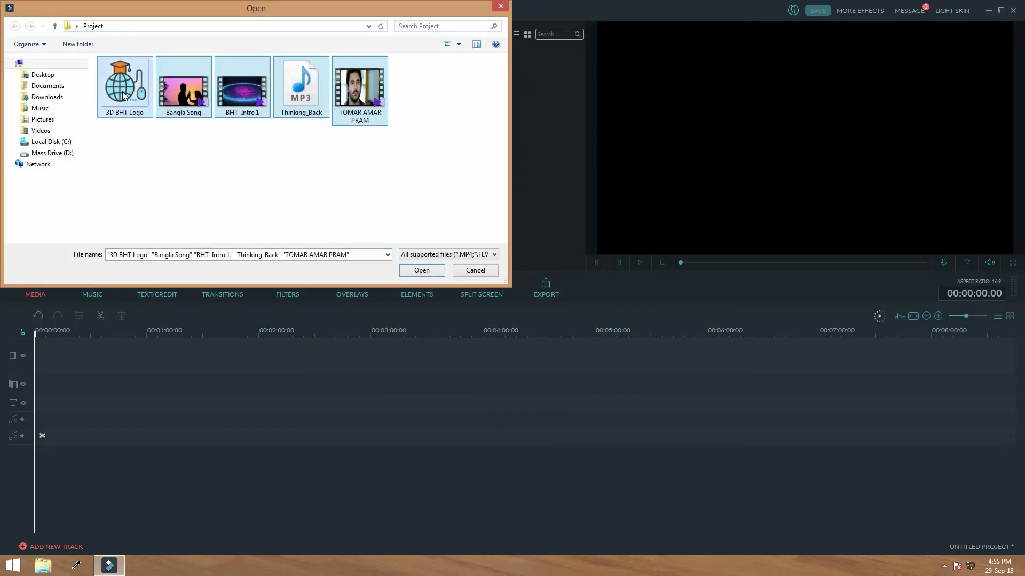
{"action": "left_click", "coordinate": [421, 270]}
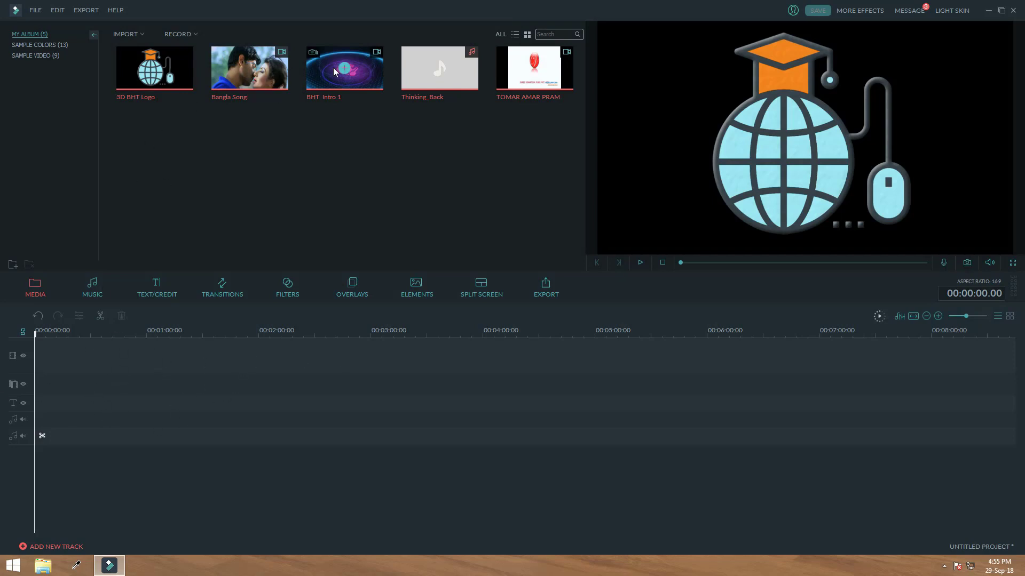
Add the Bangla Song video to the start of the empty video track.
{"action": "mouse_move", "coordinate": [218, 82]}
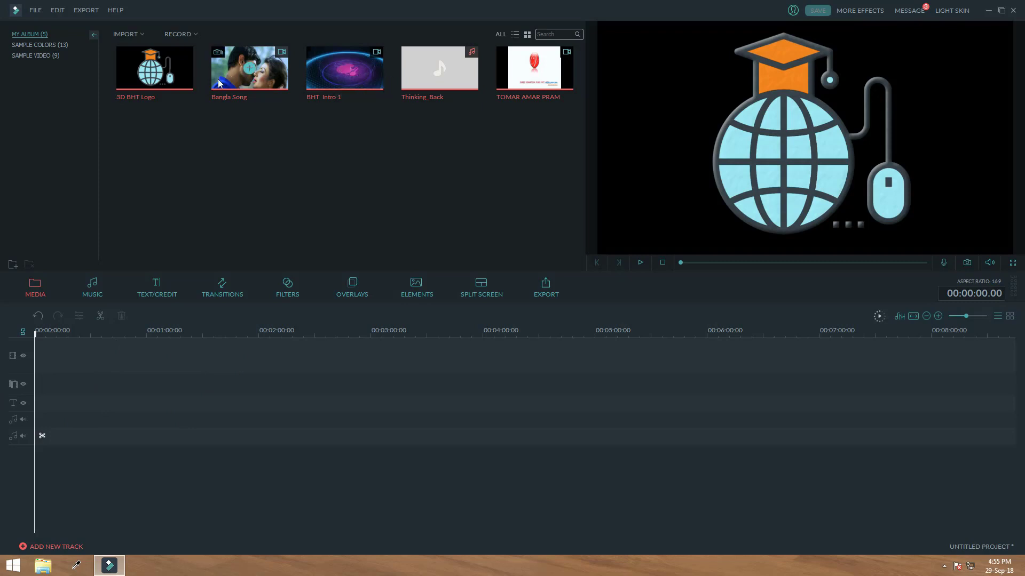
{"action": "left_click", "coordinate": [248, 133]}
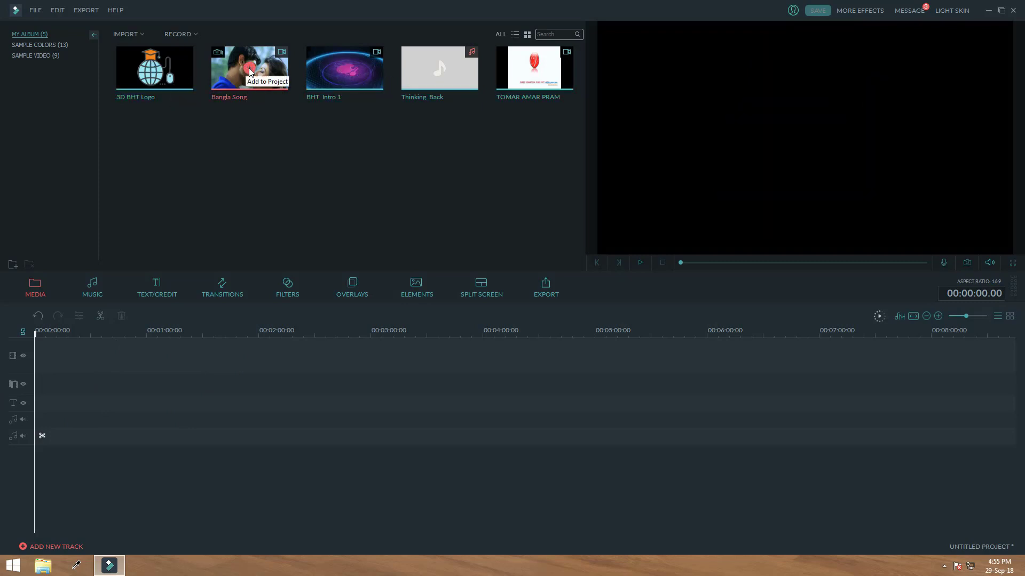
{"action": "left_click", "coordinate": [156, 84]}
{"action": "left_click", "coordinate": [240, 79]}
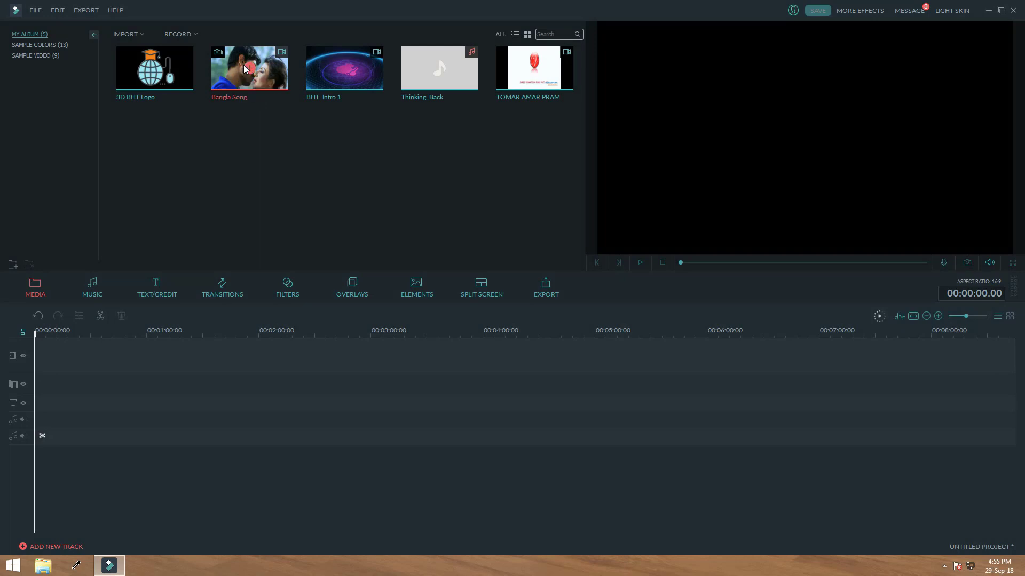
{"action": "left_click", "coordinate": [249, 71]}
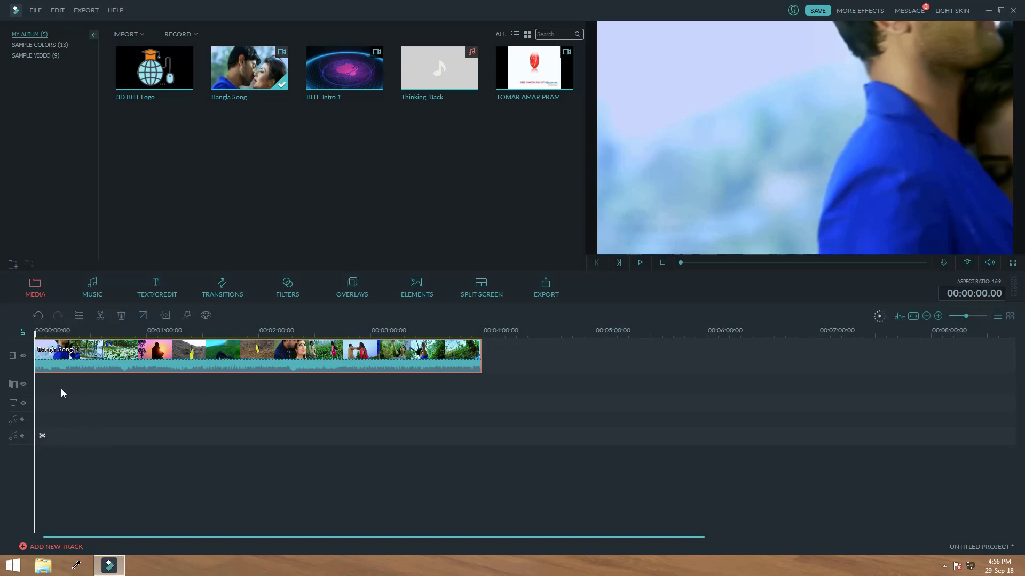
Split the Bangla Song clip at 00:00:11.10 and delete the short opening piece.
{"action": "left_click_drag", "start_coordinate": [38, 342], "coordinate": [61, 355]}
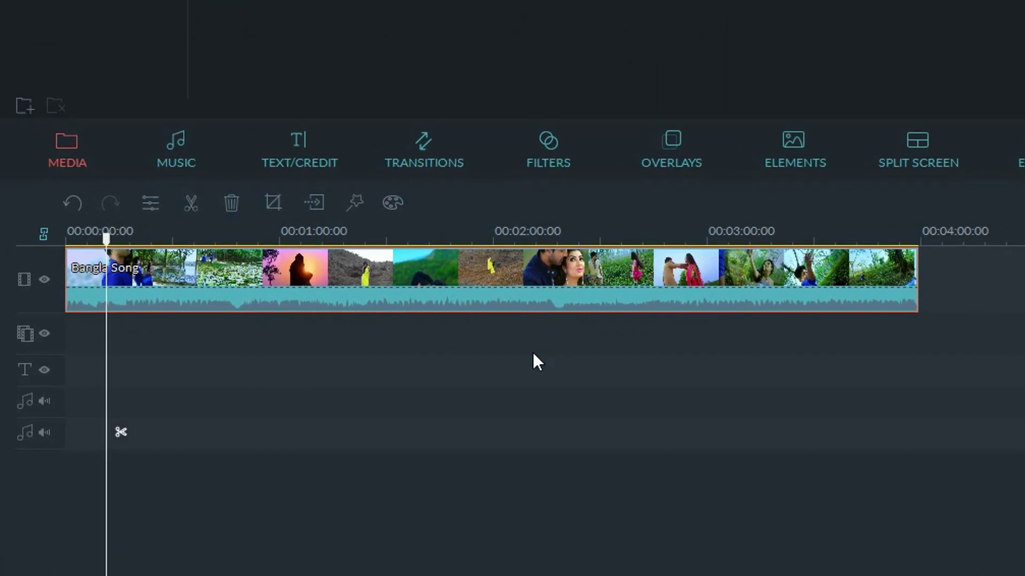
{"action": "left_click", "coordinate": [887, 494]}
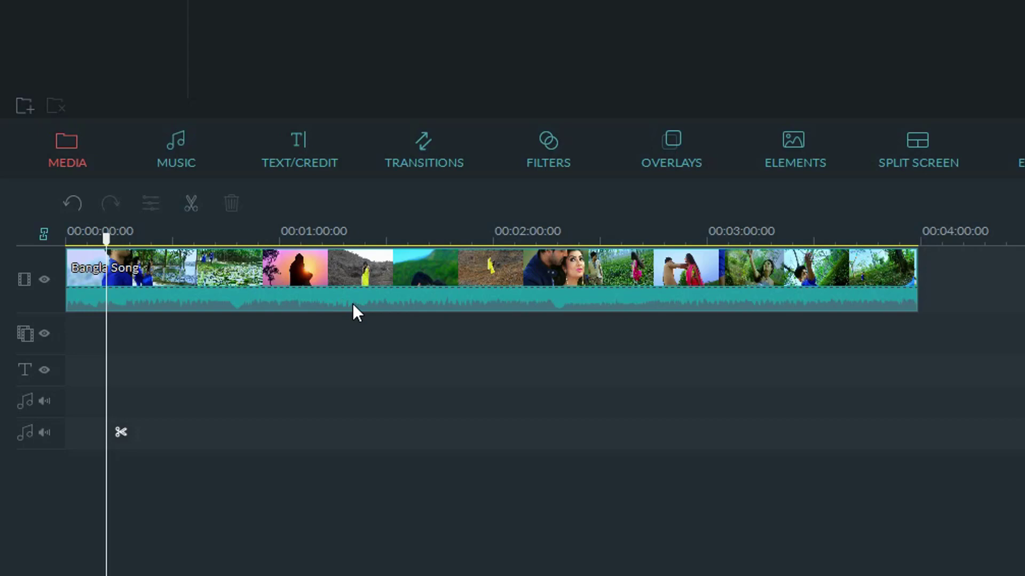
{"action": "left_click", "coordinate": [358, 266]}
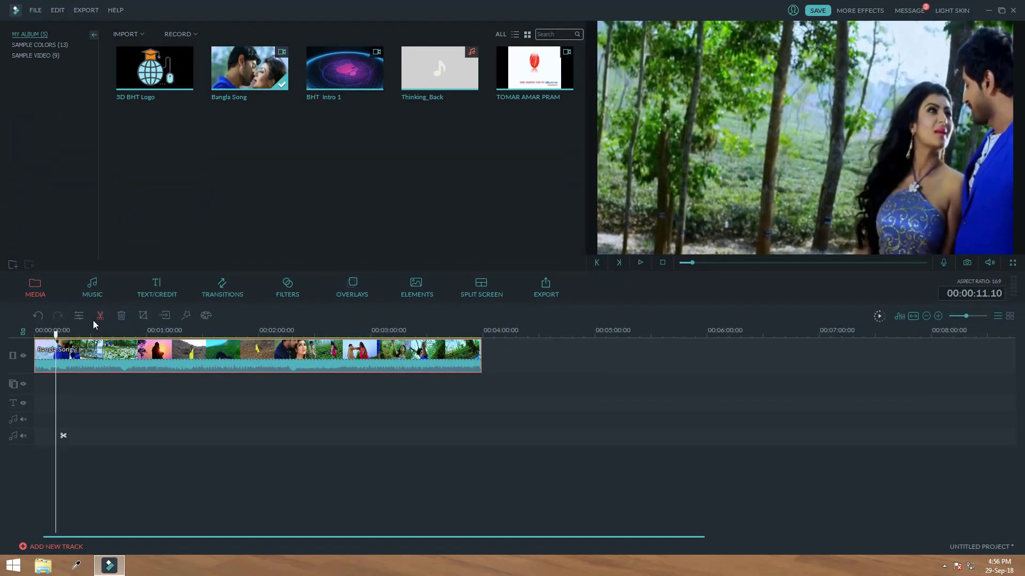
{"action": "left_click", "coordinate": [100, 316]}
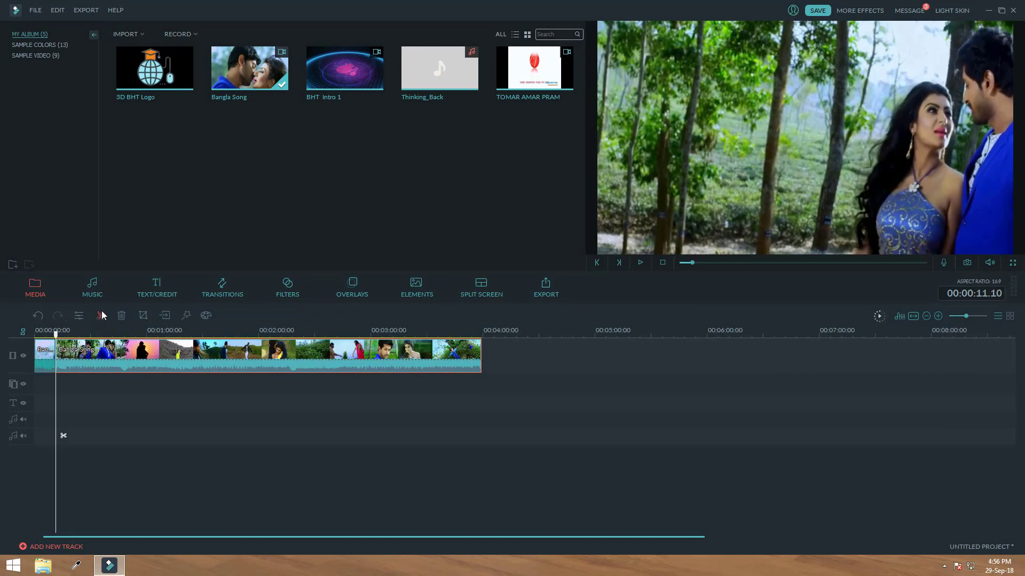
{"action": "left_click", "coordinate": [43, 362]}
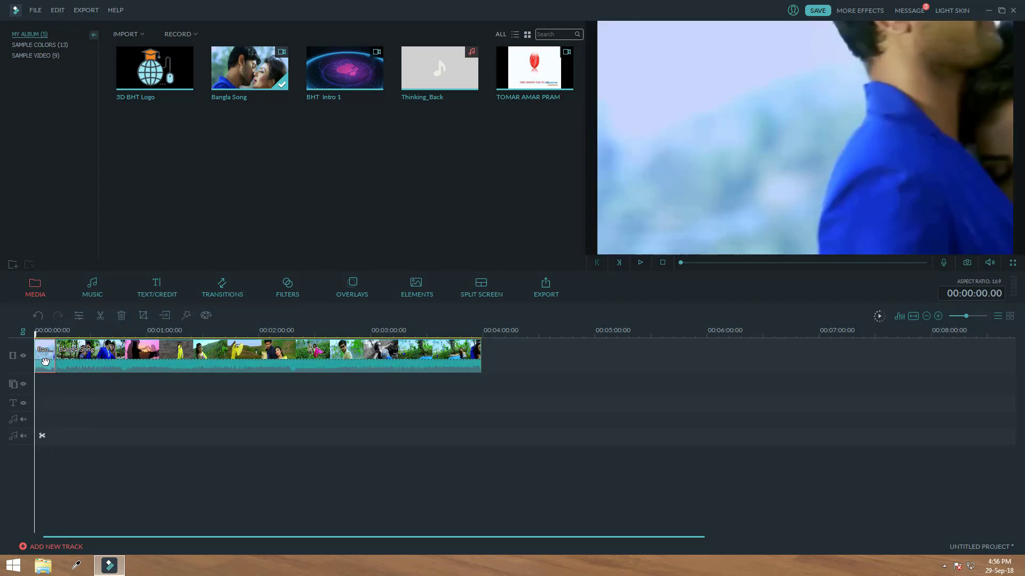
{"action": "right_click", "coordinate": [45, 363]}
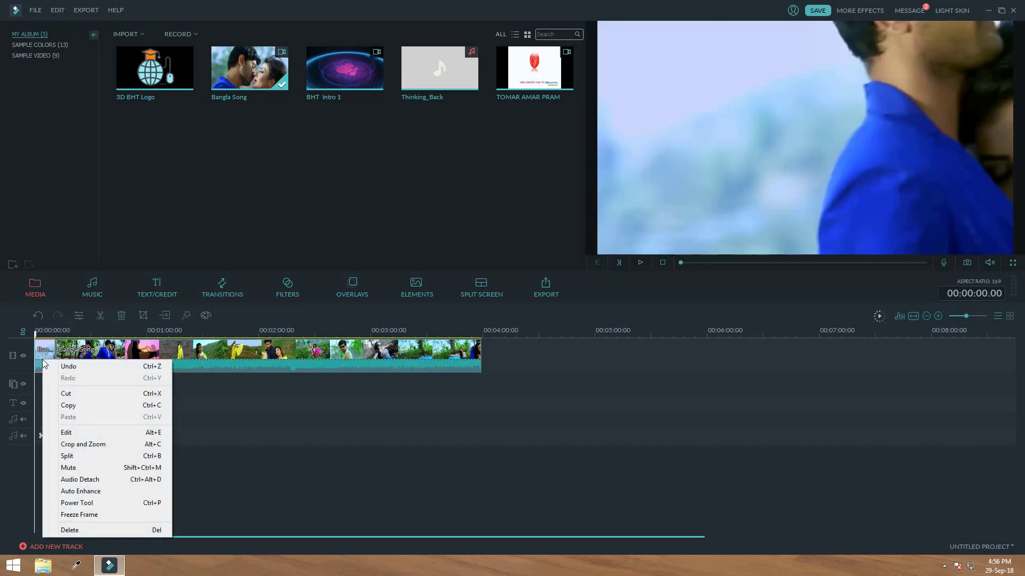
{"action": "left_click", "coordinate": [117, 530]}
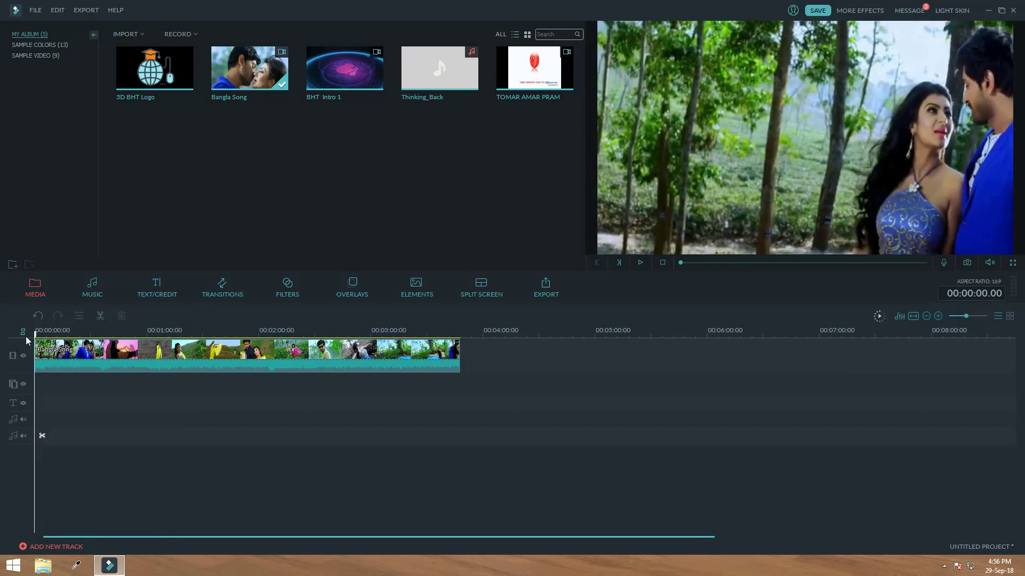
Split the remaining Bangla Song clip at 00:01:12.21 and again at 00:01:34.21.
{"action": "left_click_drag", "start_coordinate": [37, 336], "coordinate": [170, 354]}
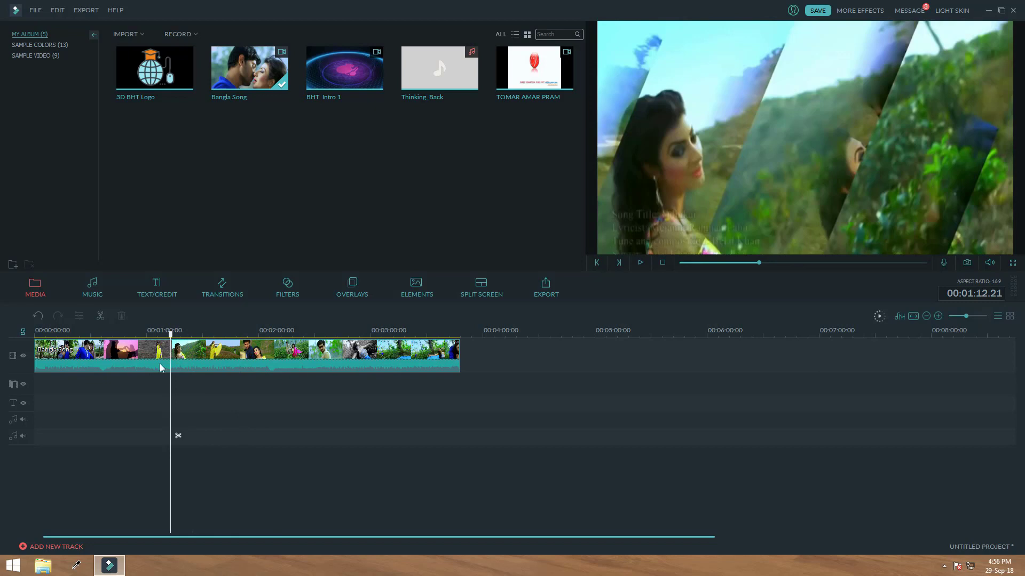
{"action": "left_click", "coordinate": [99, 316]}
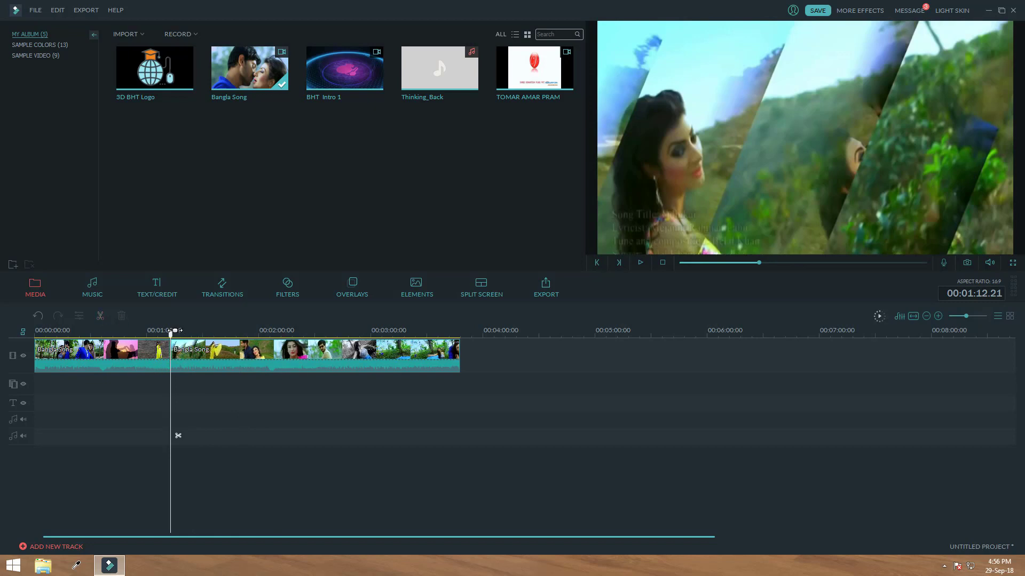
{"action": "left_click_drag", "start_coordinate": [171, 336], "coordinate": [211, 341]}
{"action": "left_click", "coordinate": [99, 316]}
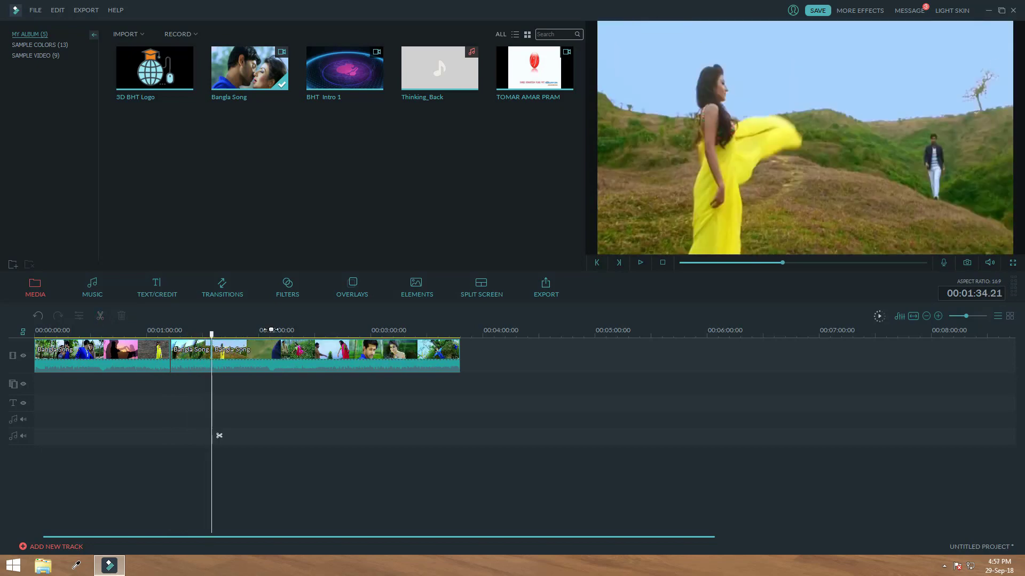
Delete the short middle segment between the two new cuts in the Bangla Song video.
{"action": "left_click", "coordinate": [199, 367]}
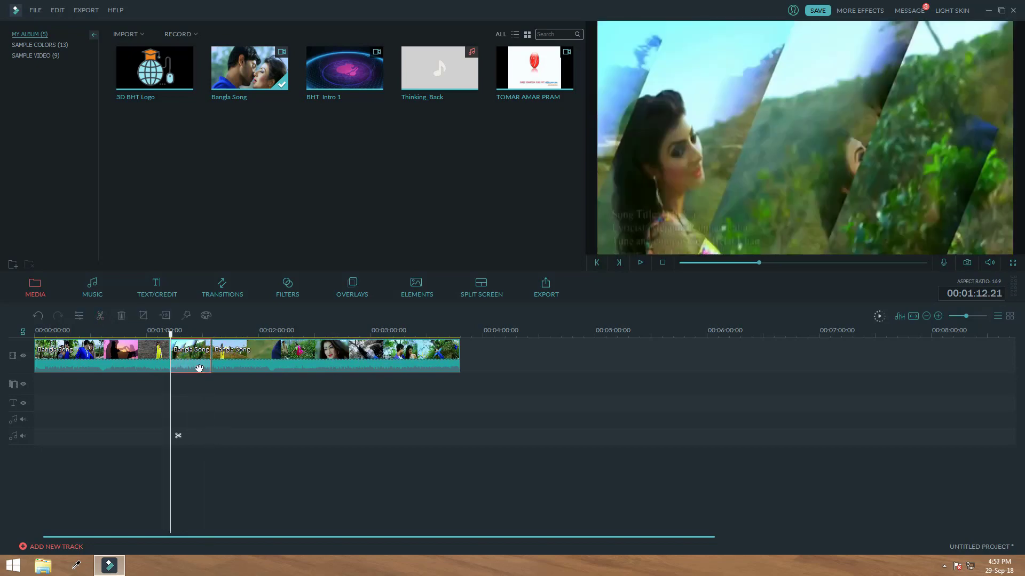
{"action": "right_click", "coordinate": [196, 364]}
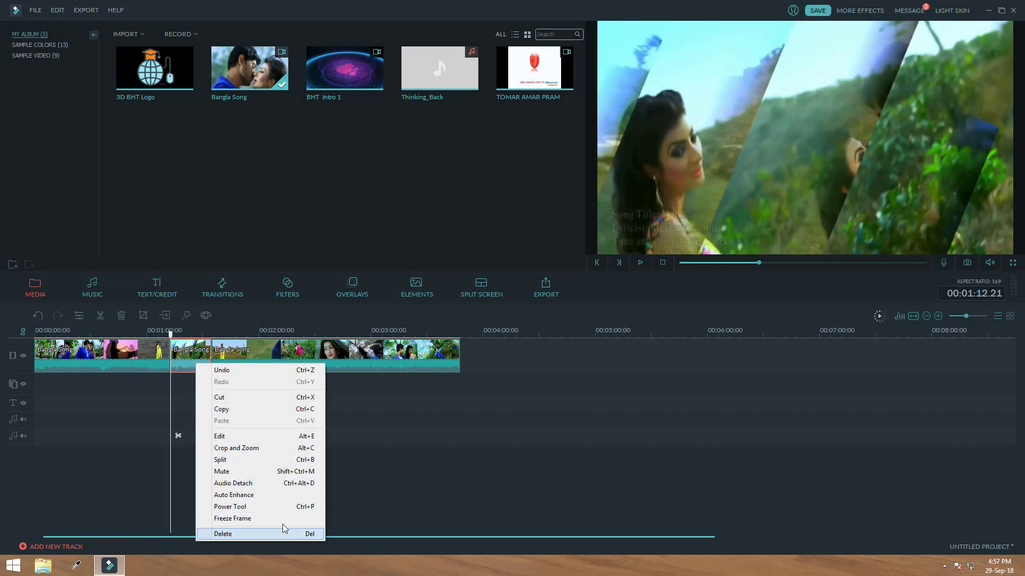
{"action": "left_click", "coordinate": [362, 511]}
{"action": "left_click", "coordinate": [196, 363]}
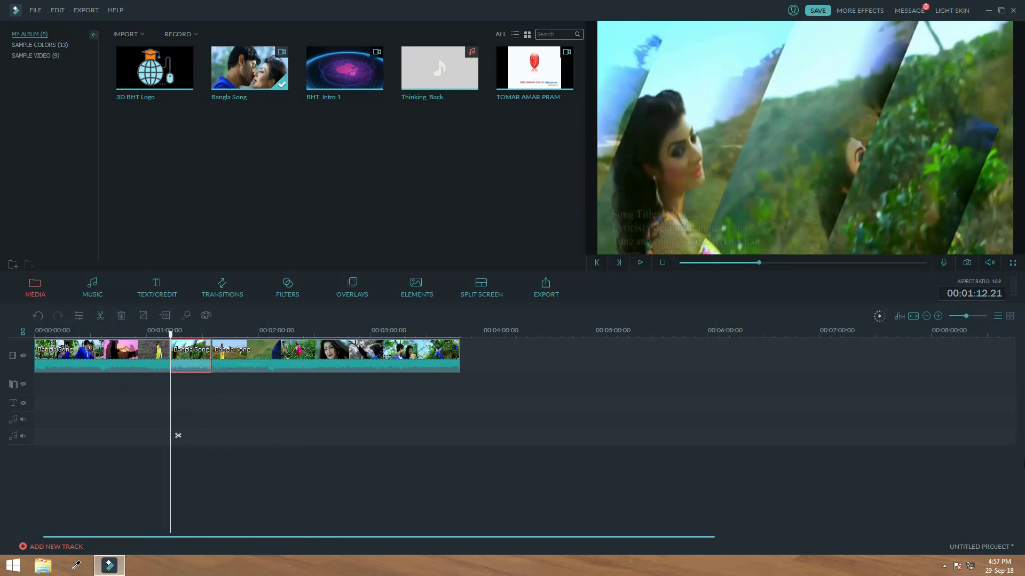
{"action": "key", "text": "Delete"}
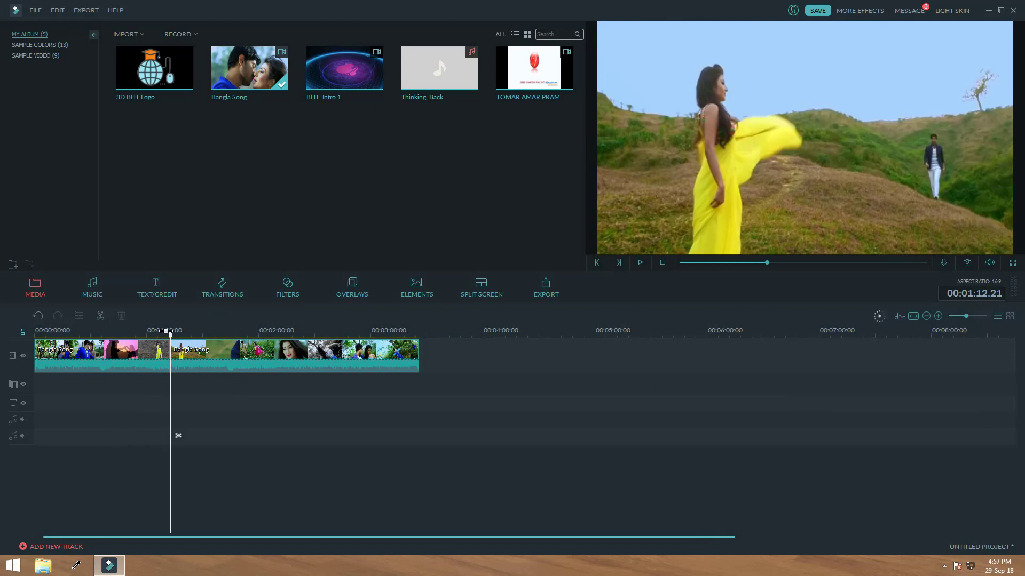
Insert the BHT Intro 1 video at the cut between the two Bangla Song clips.
{"action": "left_click_drag", "start_coordinate": [171, 334], "coordinate": [229, 335]}
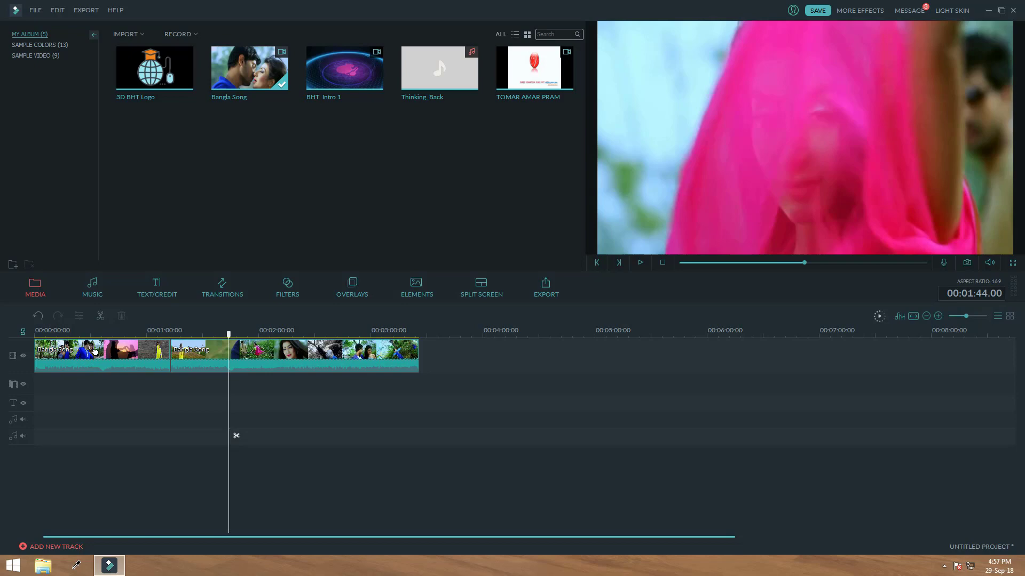
{"action": "left_click", "coordinate": [171, 350]}
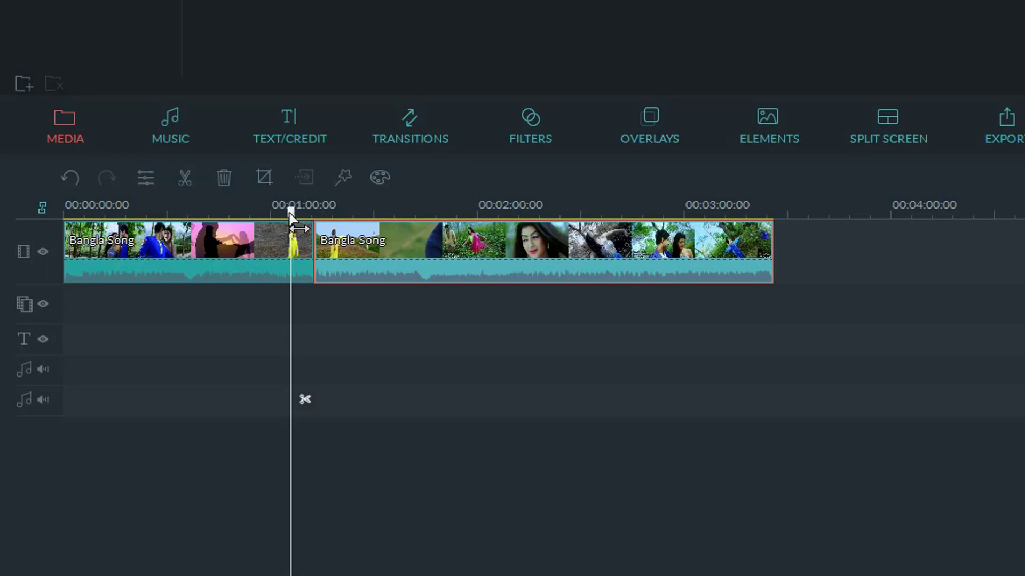
{"action": "left_click_drag", "start_coordinate": [291, 213], "coordinate": [314, 235]}
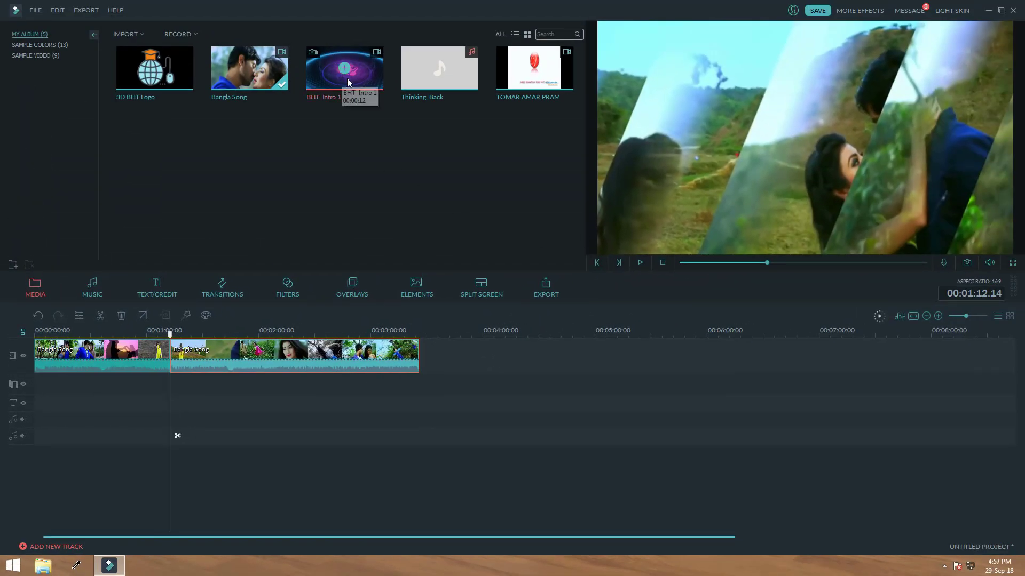
{"action": "left_click_drag", "start_coordinate": [341, 68], "coordinate": [140, 369]}
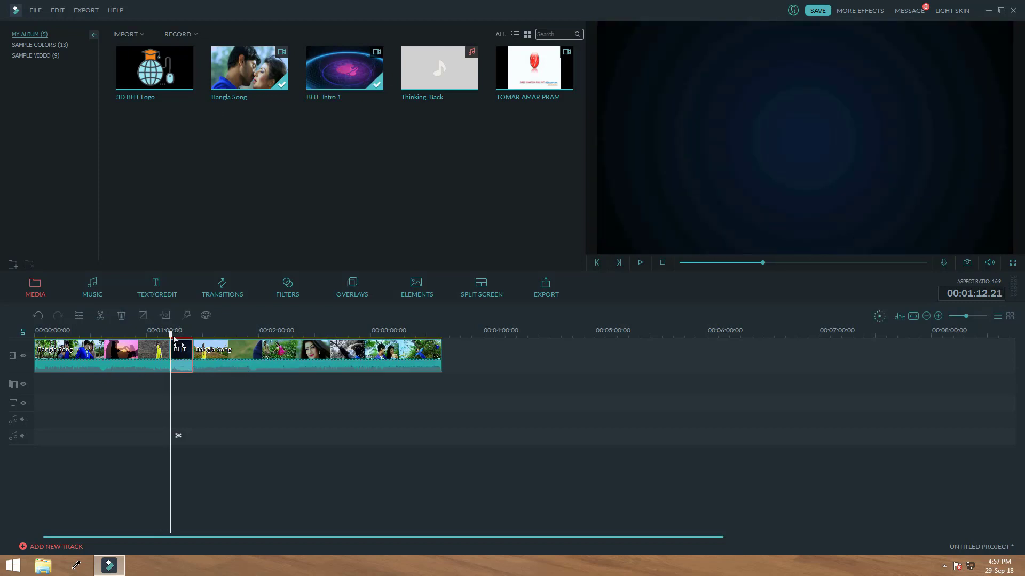
Review the inserted BHT Intro 1 clip and its joins with the neighbouring Bangla Song clips.
{"action": "left_click", "coordinate": [160, 356]}
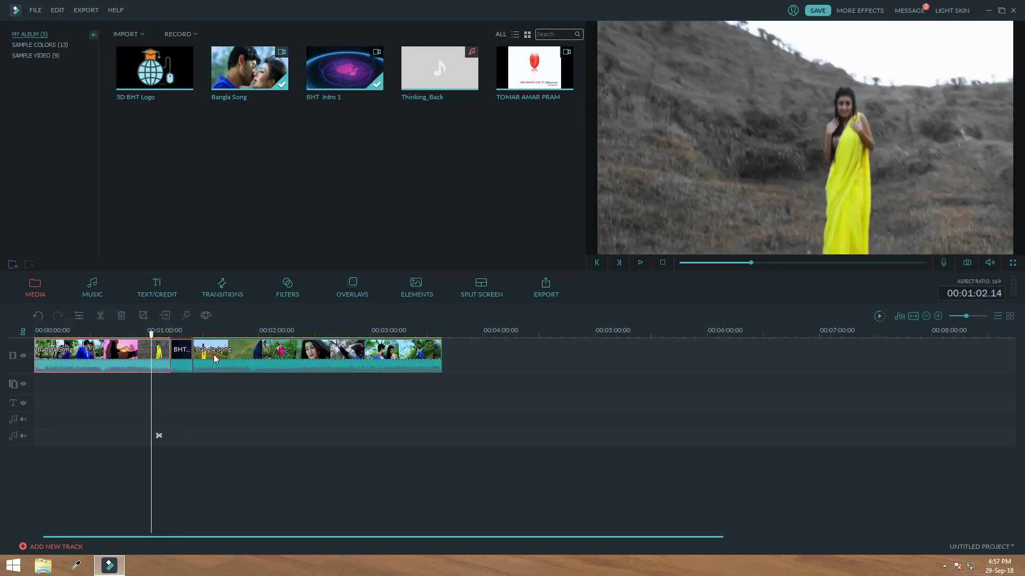
{"action": "left_click", "coordinate": [180, 358]}
{"action": "left_click", "coordinate": [180, 359]}
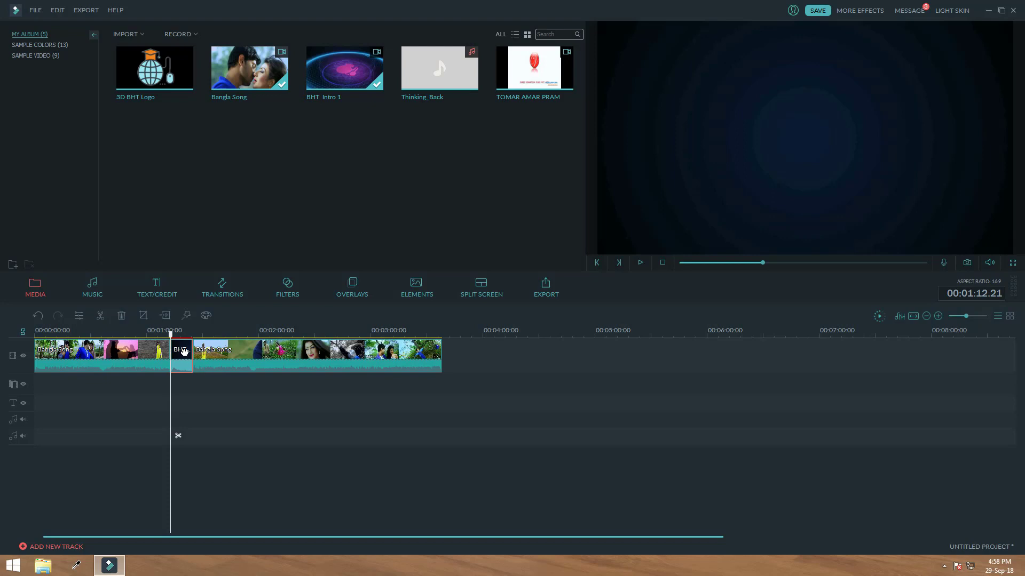
{"action": "left_click_drag", "start_coordinate": [170, 335], "coordinate": [169, 336]}
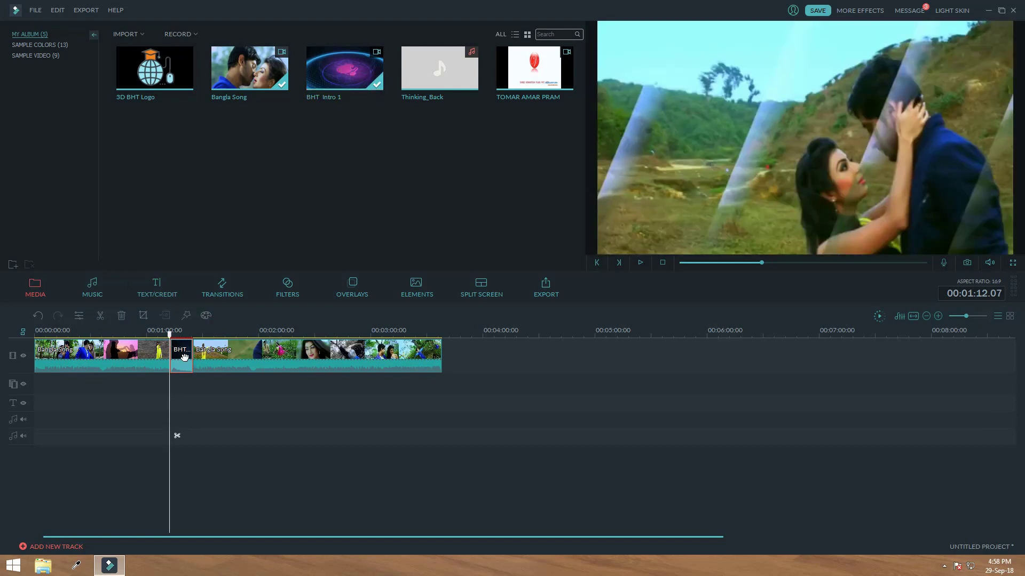
{"action": "left_click_drag", "start_coordinate": [169, 335], "coordinate": [155, 336]}
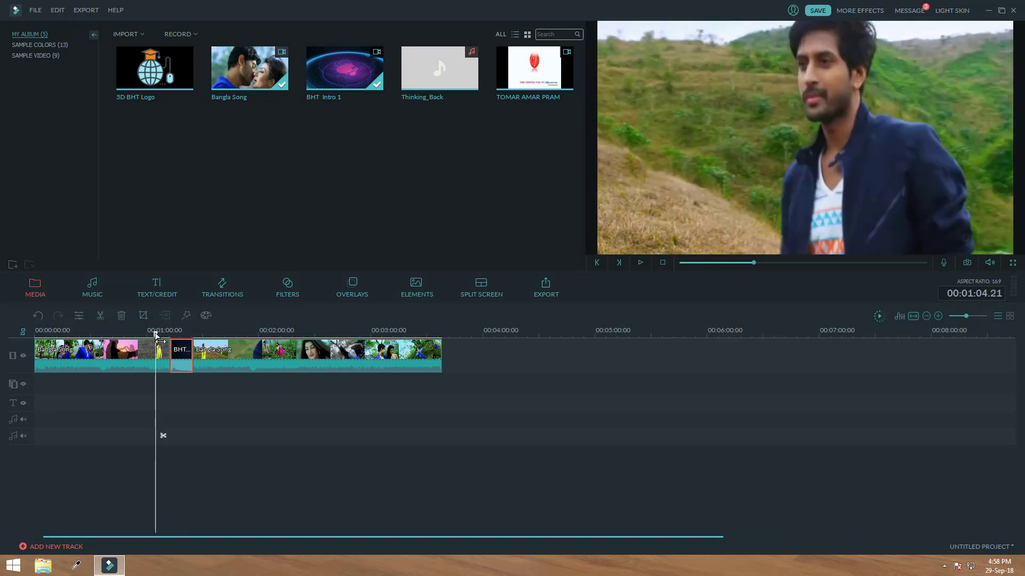
{"action": "left_click_drag", "start_coordinate": [156, 335], "coordinate": [205, 359]}
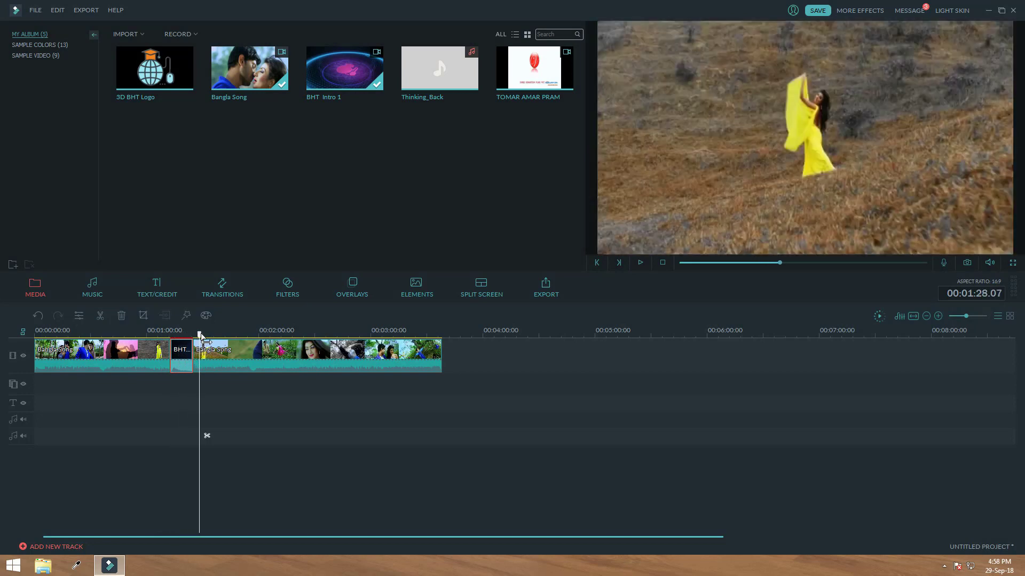
Add the TOMAR AMAR PRAM video at the end of the sequence, at 00:03:38.04.
{"action": "left_click_drag", "start_coordinate": [200, 336], "coordinate": [444, 334]}
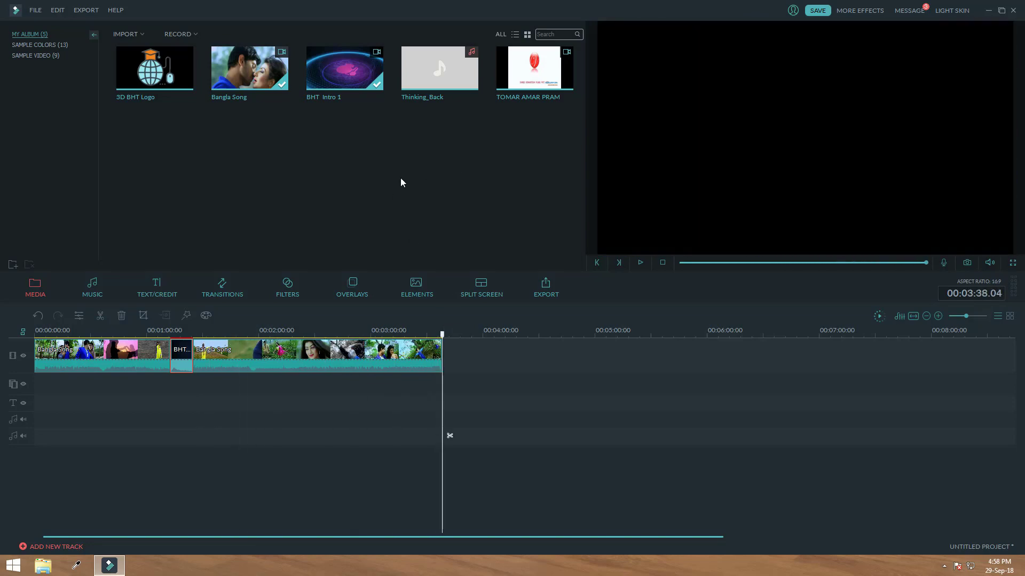
{"action": "mouse_move", "coordinate": [538, 89]}
{"action": "left_click", "coordinate": [536, 69]}
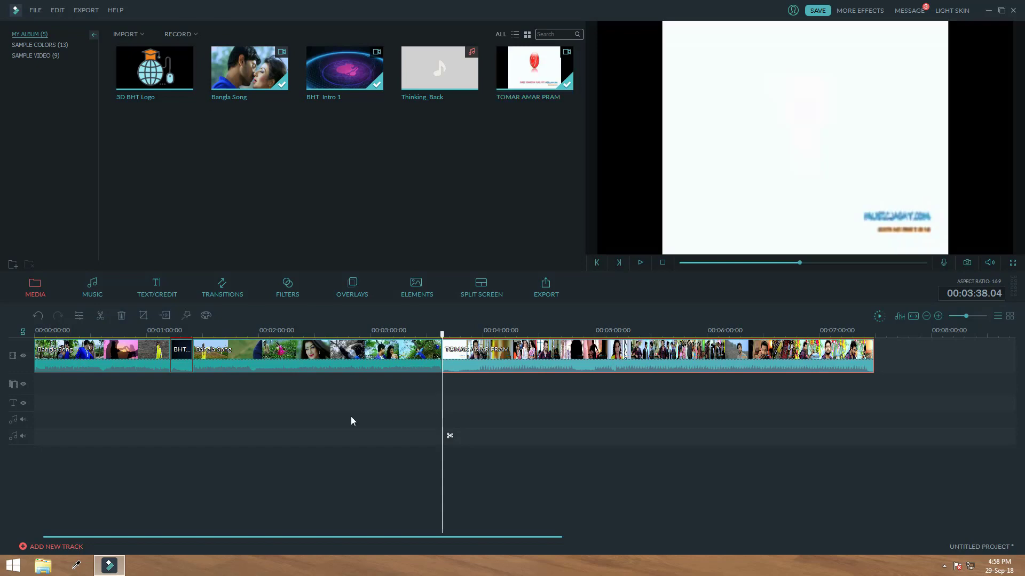
Scrub through the added TOMAR AMAR PRAM clip to its end to preview it.
{"action": "left_click", "coordinate": [388, 485]}
{"action": "left_click_drag", "start_coordinate": [442, 334], "coordinate": [447, 365]}
{"action": "left_click", "coordinate": [482, 334]}
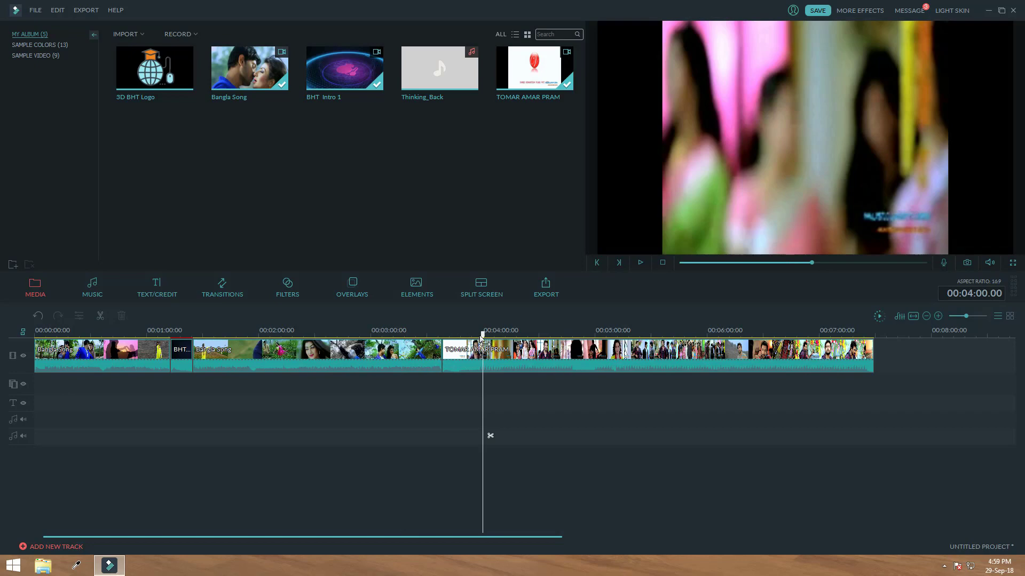
{"action": "left_click_drag", "start_coordinate": [483, 335], "coordinate": [900, 345]}
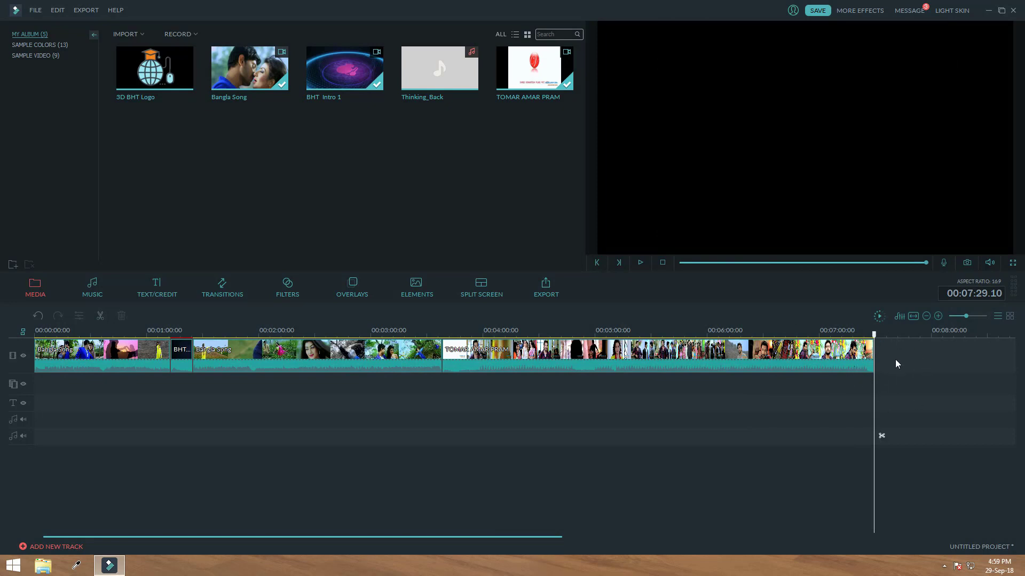
Insert another copy of BHT Intro 1 at the very beginning of the timeline, at 00:00:00.00.
{"action": "mouse_move", "coordinate": [252, 75]}
{"action": "left_click_drag", "start_coordinate": [874, 336], "coordinate": [15, 342]}
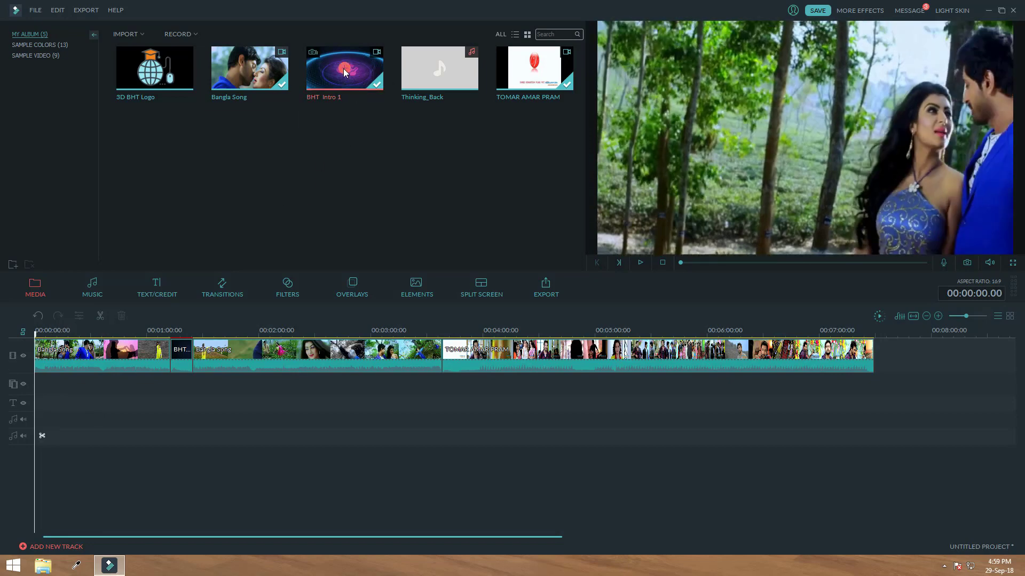
{"action": "left_click", "coordinate": [344, 68]}
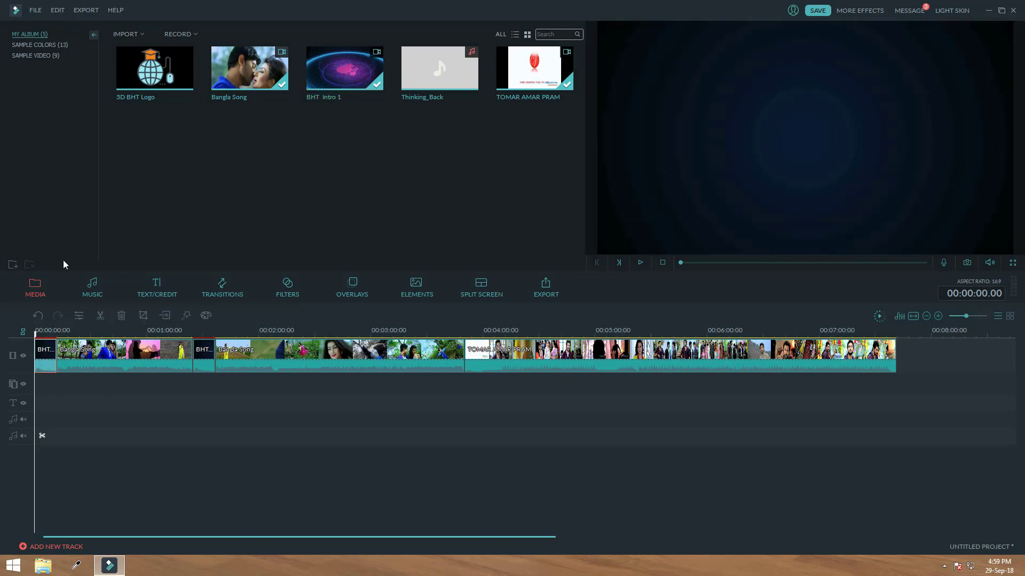
Scrub through the whole assembled sequence from start to end and back to review it.
{"action": "left_click", "coordinate": [80, 454]}
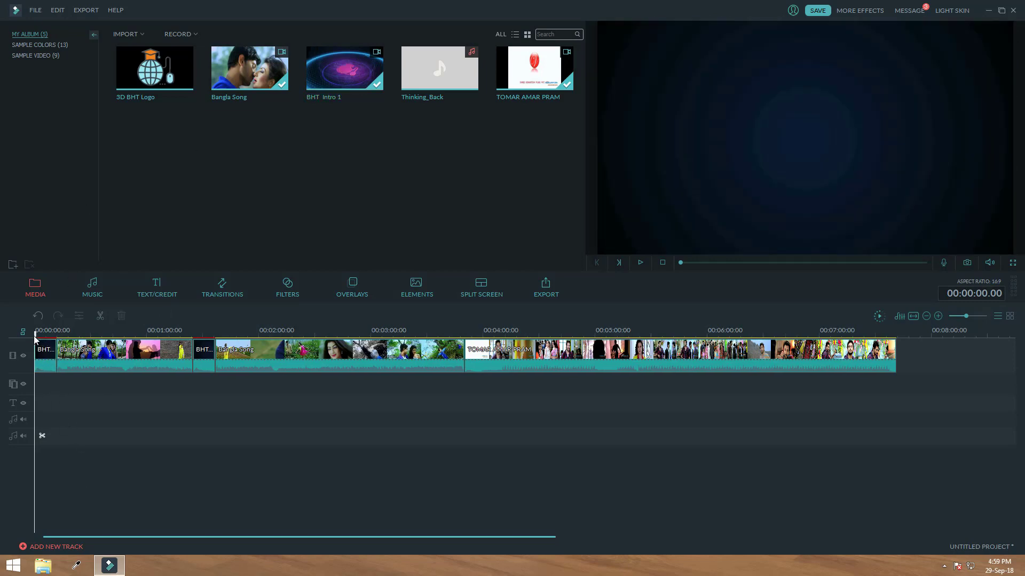
{"action": "left_click_drag", "start_coordinate": [39, 341], "coordinate": [922, 327]}
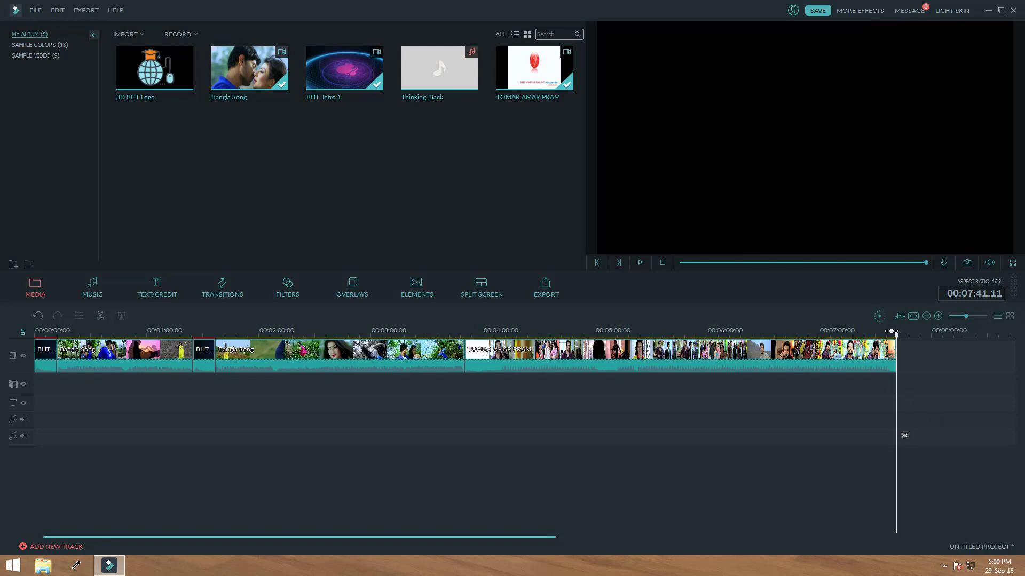
{"action": "left_click", "coordinate": [799, 333]}
{"action": "left_click_drag", "start_coordinate": [727, 341], "coordinate": [26, 339]}
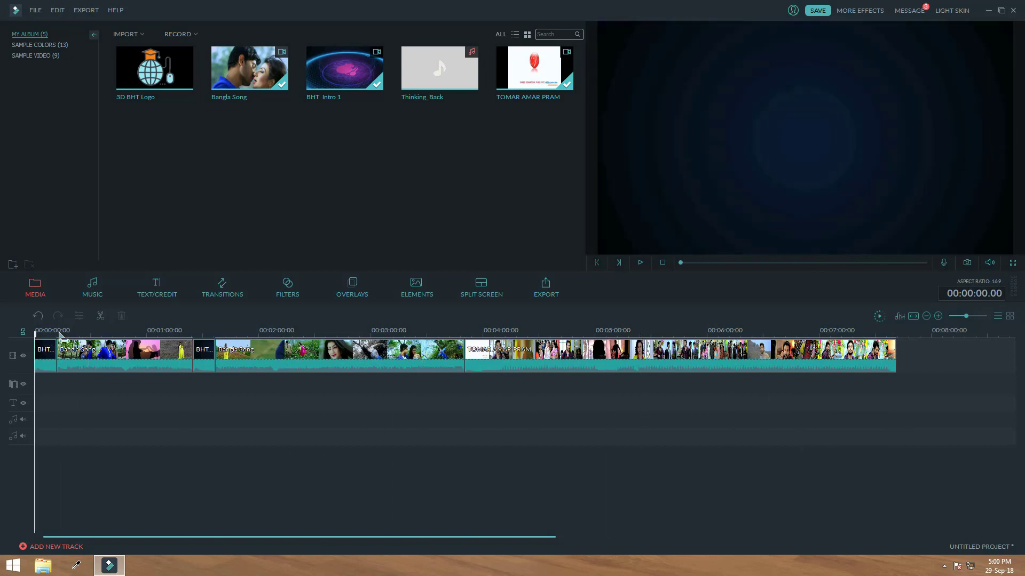
{"action": "left_click", "coordinate": [197, 334]}
Delete all the BHT Intro 1, Bangla Song and TOMAR AMAR PRAM clips to empty the timeline.
{"action": "left_click", "coordinate": [73, 358]}
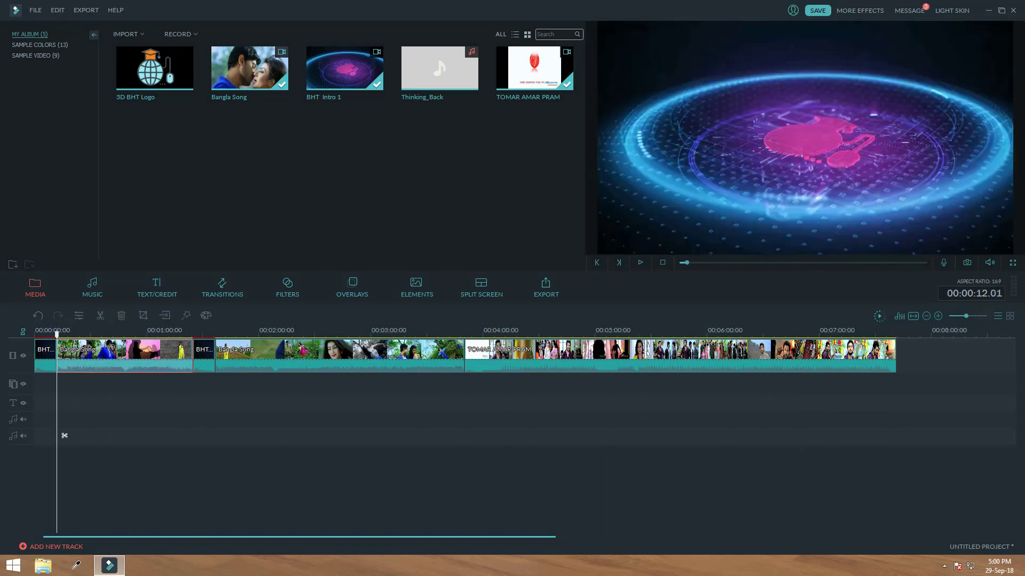
{"action": "key", "text": "Delete"}
{"action": "left_click", "coordinate": [55, 359]}
{"action": "key", "text": "Delete"}
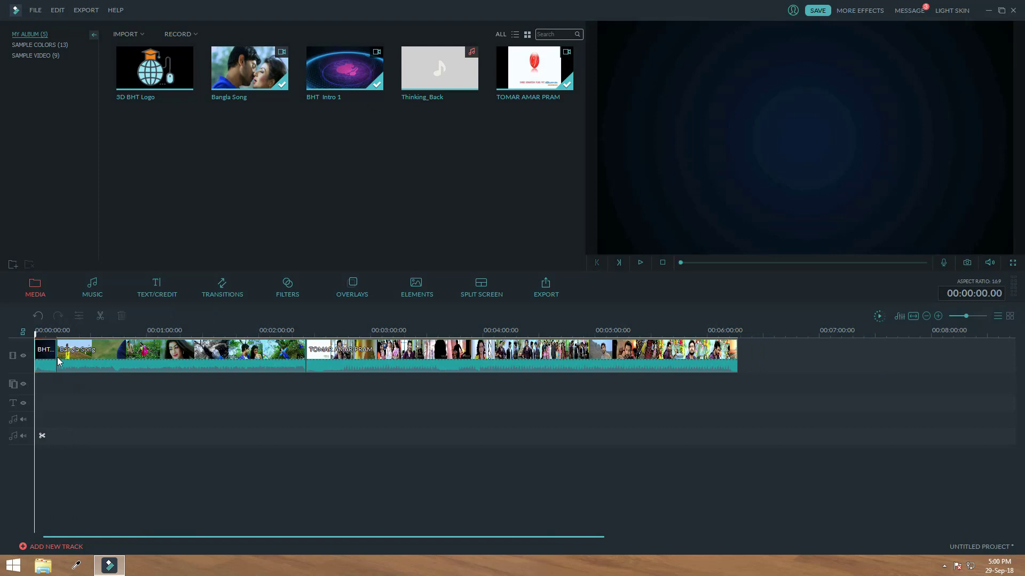
{"action": "left_click", "coordinate": [53, 355]}
{"action": "key", "text": "Delete"}
{"action": "left_click", "coordinate": [80, 355]}
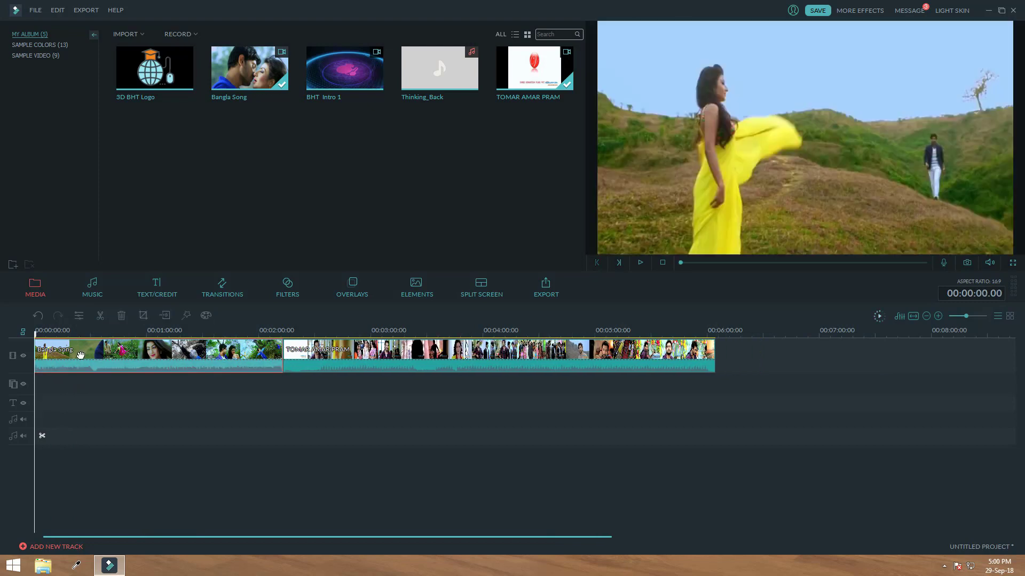
{"action": "key", "text": "Delete"}
{"action": "left_click", "coordinate": [94, 357]}
{"action": "key", "text": "Delete"}
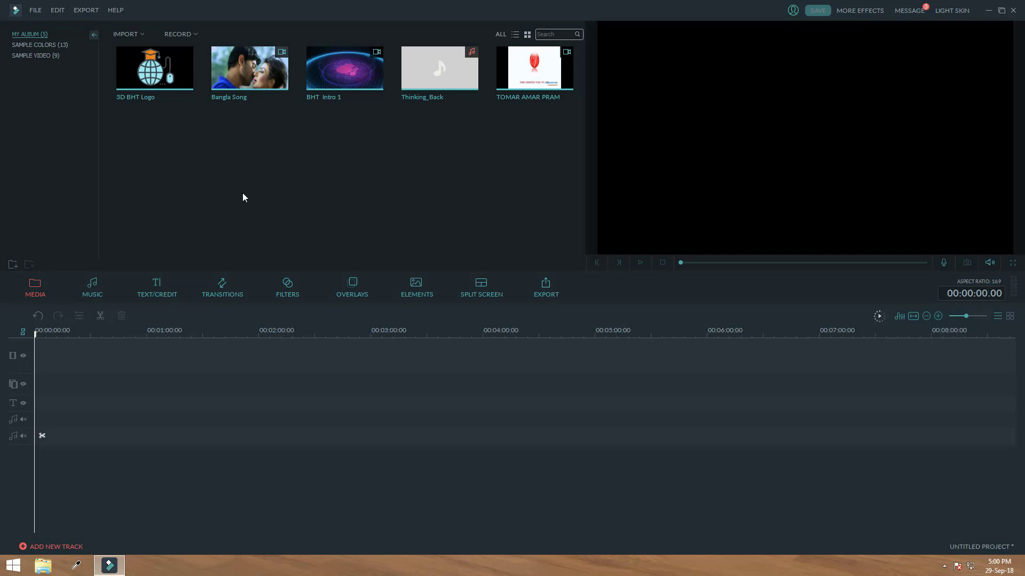
Add the Bangla Song video at the start of the empty timeline and detach its audio.
{"action": "mouse_move", "coordinate": [252, 72]}
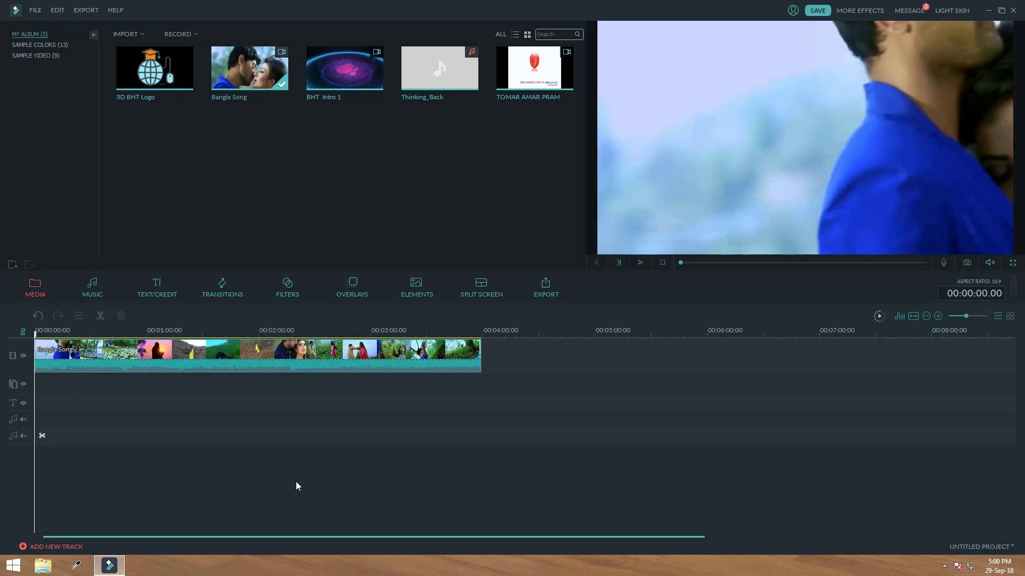
{"action": "left_click", "coordinate": [211, 362]}
{"action": "right_click", "coordinate": [210, 361]}
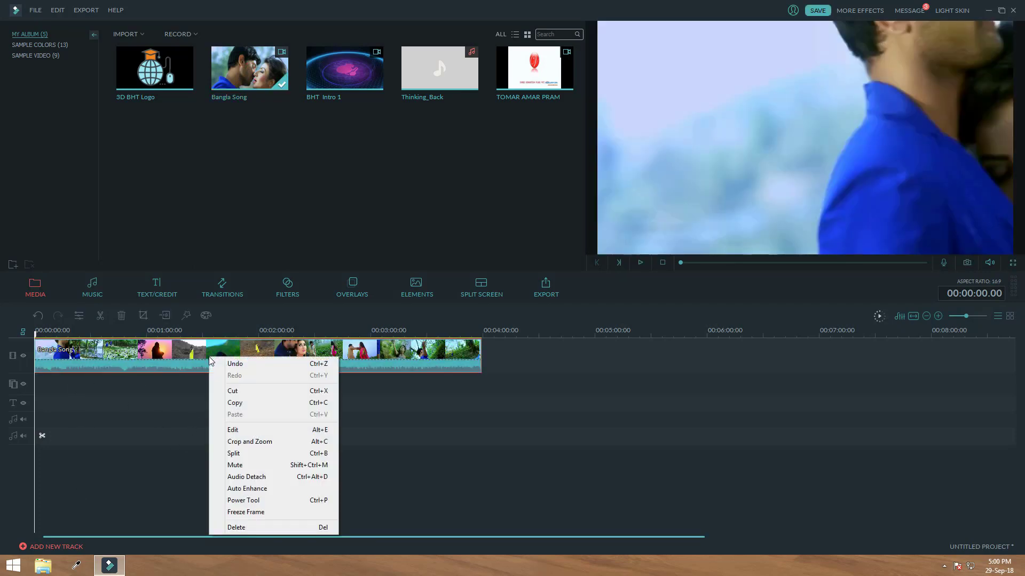
{"action": "left_click", "coordinate": [267, 480]}
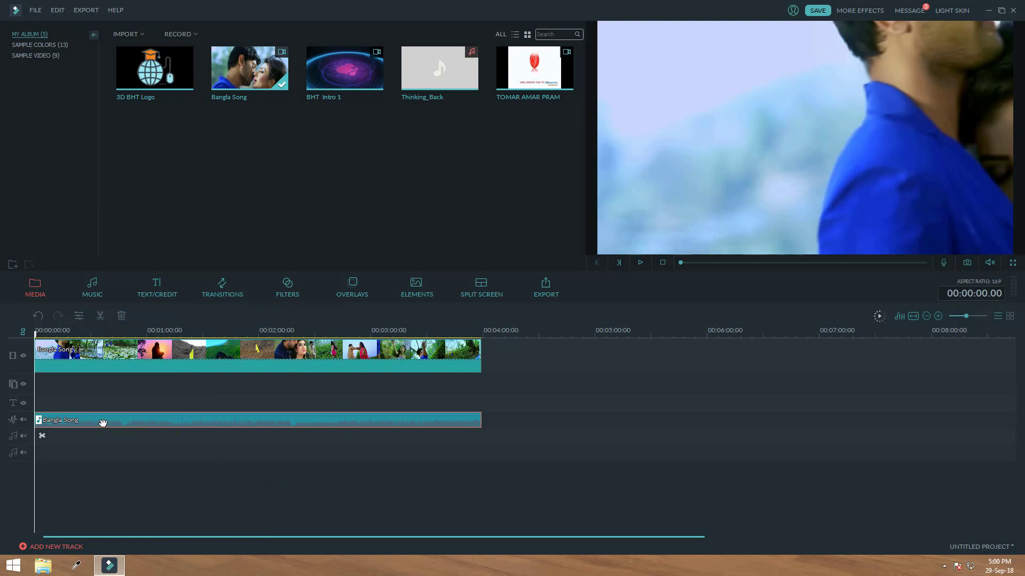
Delete the detached Bangla Song audio from the audio track.
{"action": "left_click", "coordinate": [124, 469]}
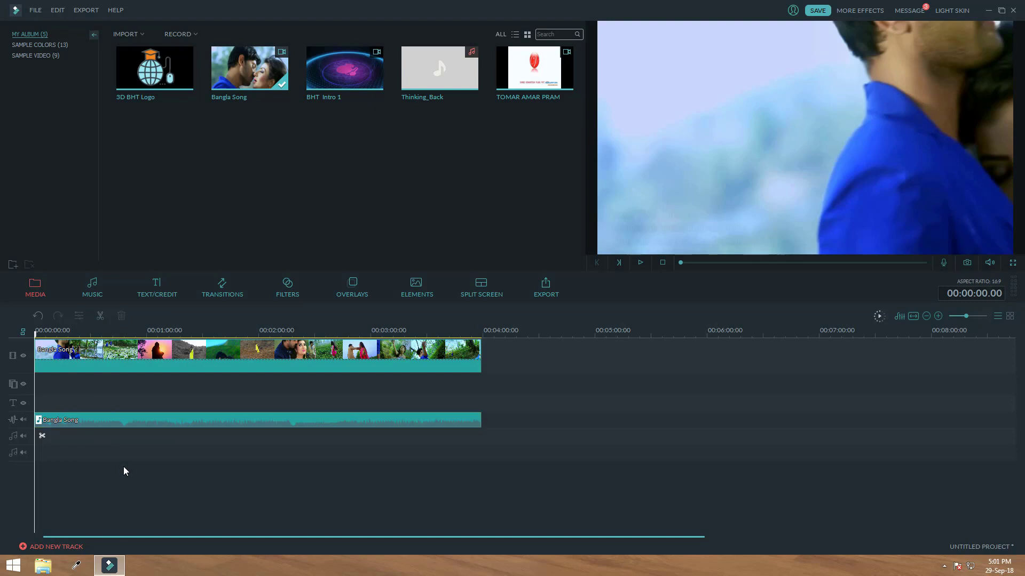
{"action": "left_click", "coordinate": [236, 420]}
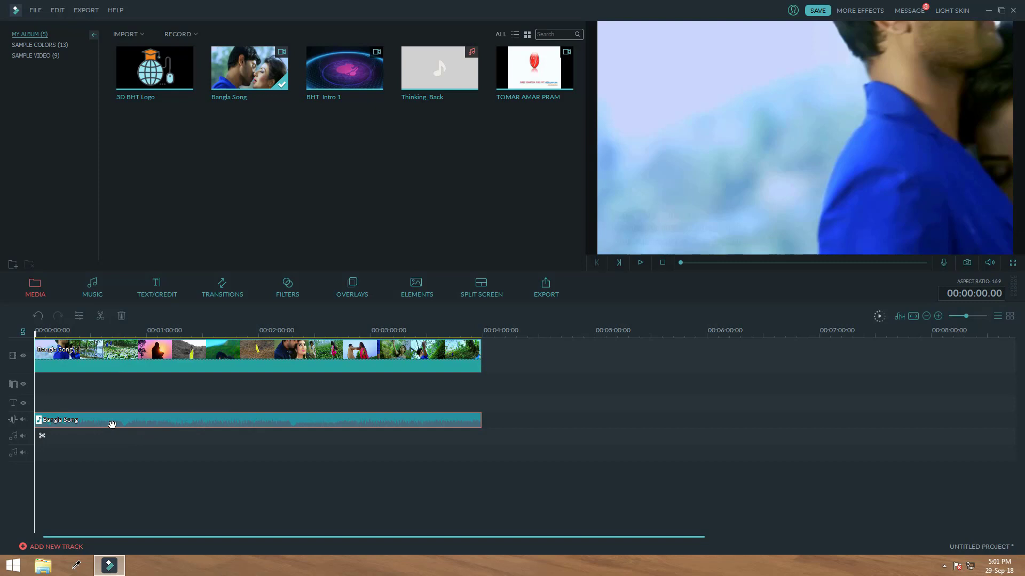
{"action": "key", "text": "Delete"}
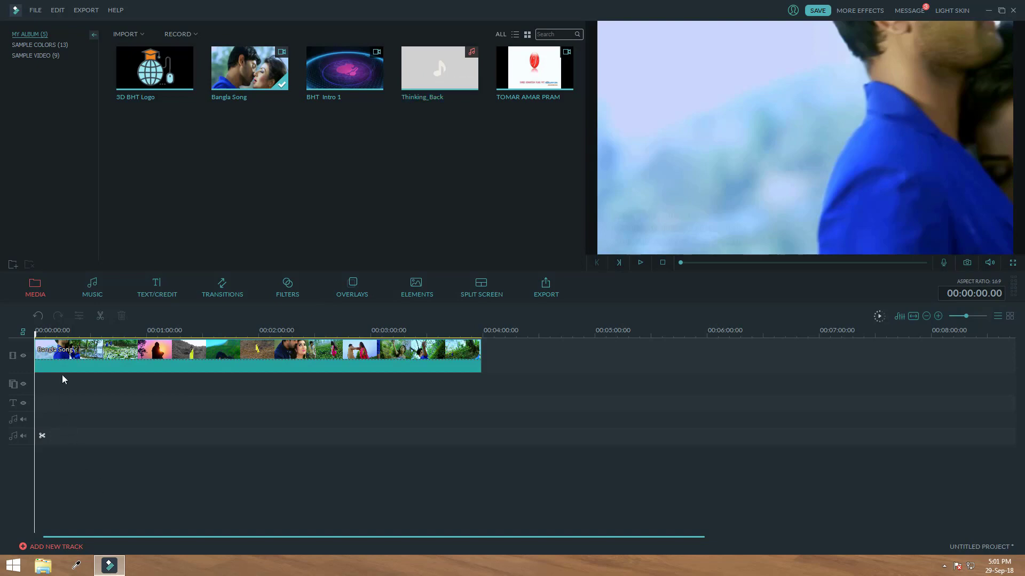
Add the Thinking_Back music to the audio track at 00:00:59.17.
{"action": "left_click", "coordinate": [83, 350]}
{"action": "left_click_drag", "start_coordinate": [121, 356], "coordinate": [236, 357]}
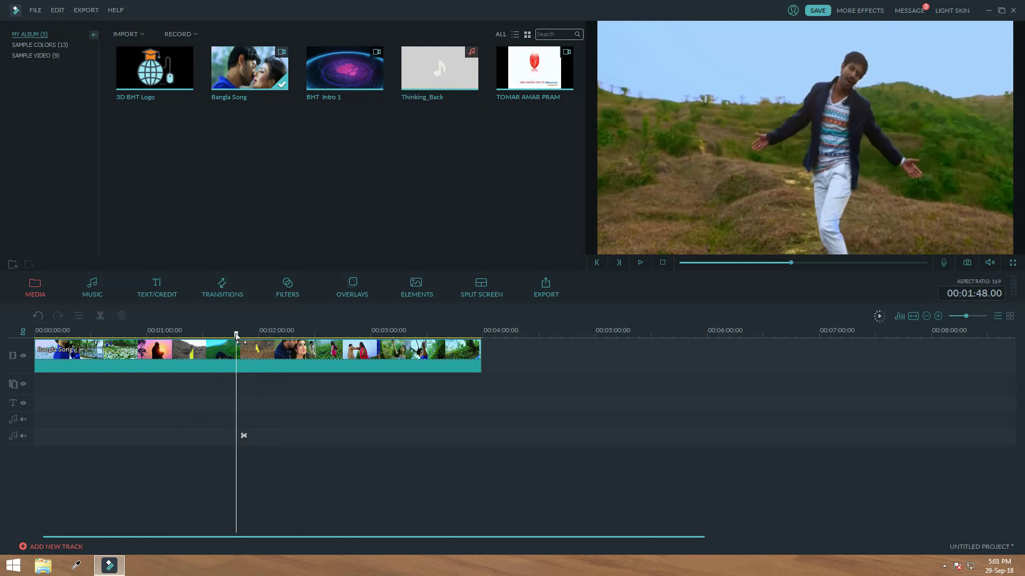
{"action": "left_click_drag", "start_coordinate": [236, 334], "coordinate": [145, 341]}
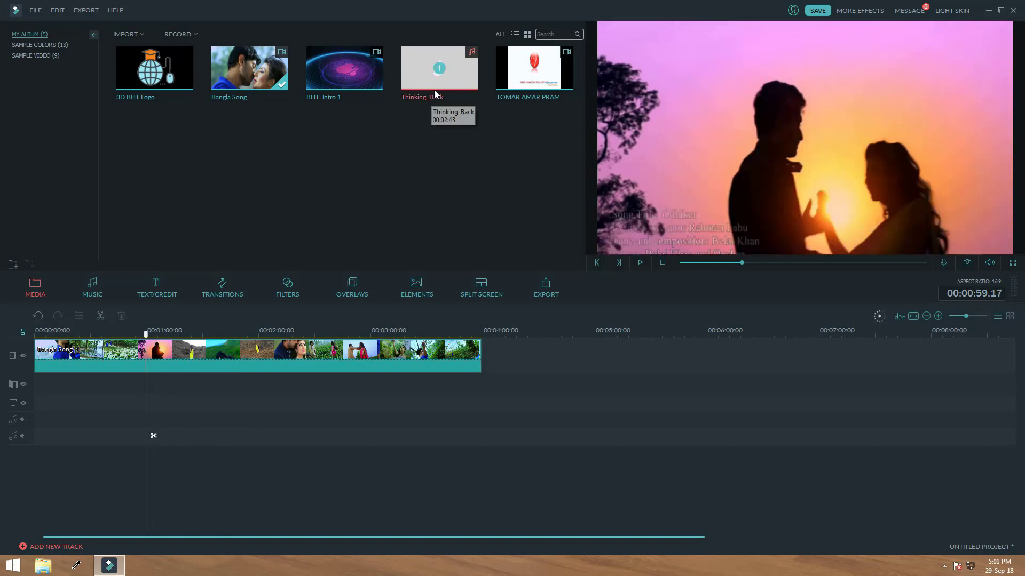
{"action": "left_click", "coordinate": [439, 70]}
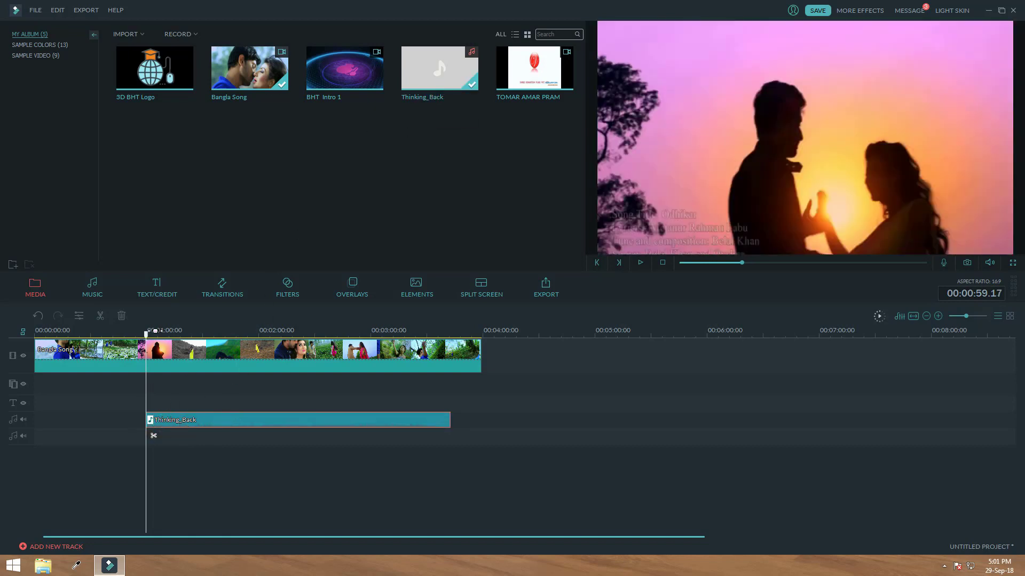
Scrub and play the section where Thinking_Back begins to check the music under the video.
{"action": "left_click_drag", "start_coordinate": [148, 335], "coordinate": [8, 364]}
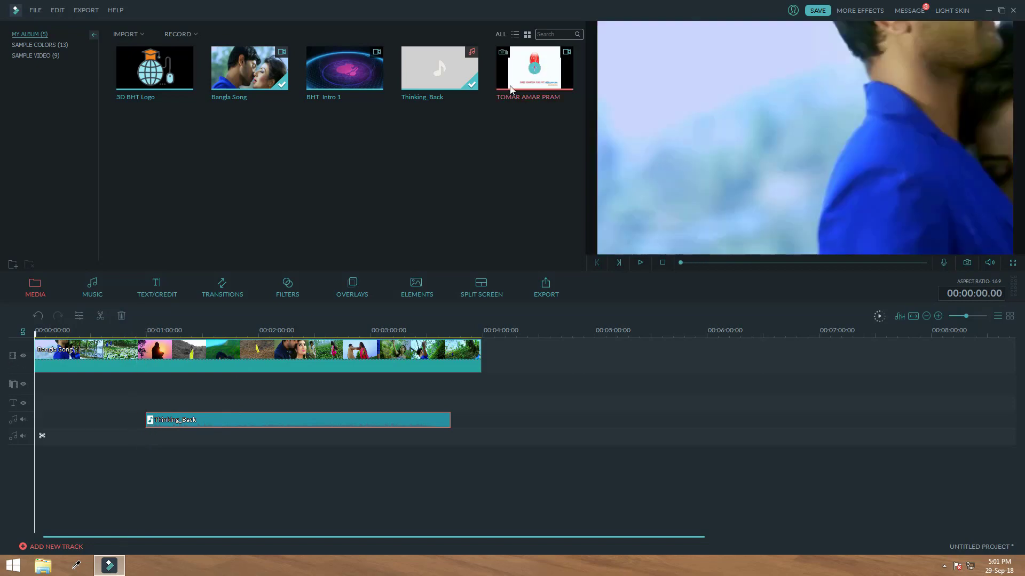
{"action": "mouse_move", "coordinate": [431, 79]}
{"action": "left_click_drag", "start_coordinate": [36, 341], "coordinate": [149, 341]}
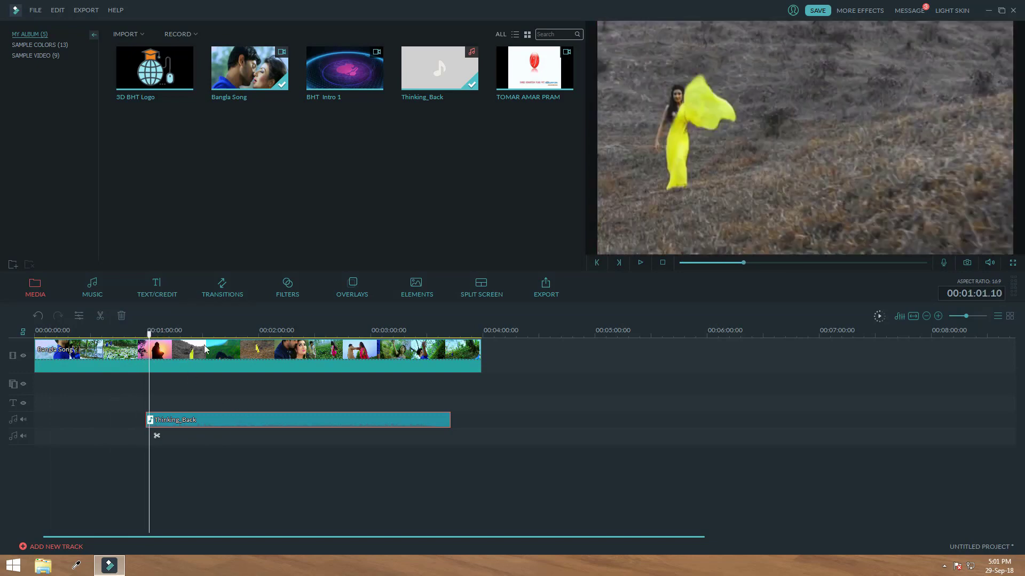
{"action": "left_click", "coordinate": [640, 263]}
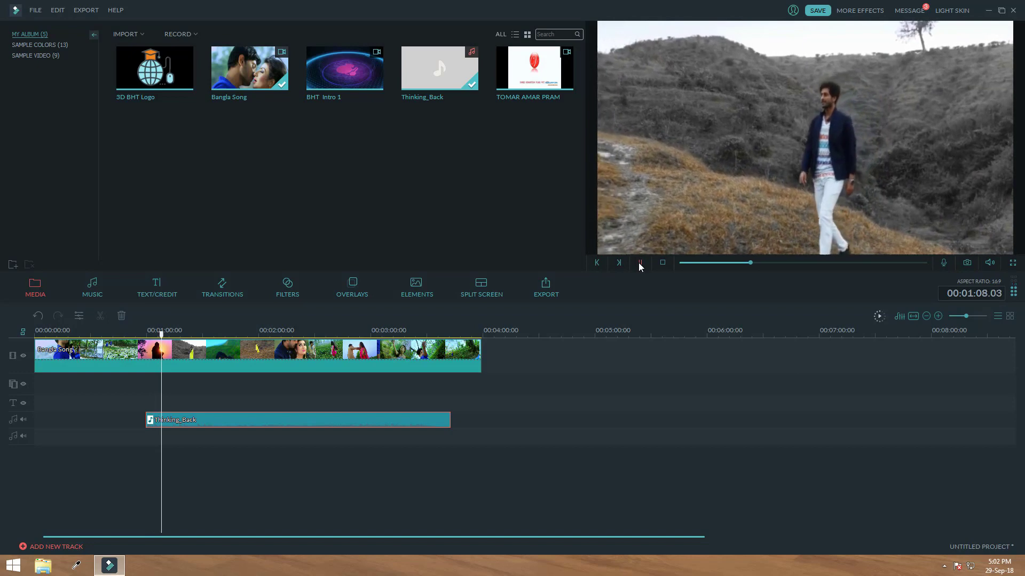
{"action": "left_click", "coordinate": [639, 263]}
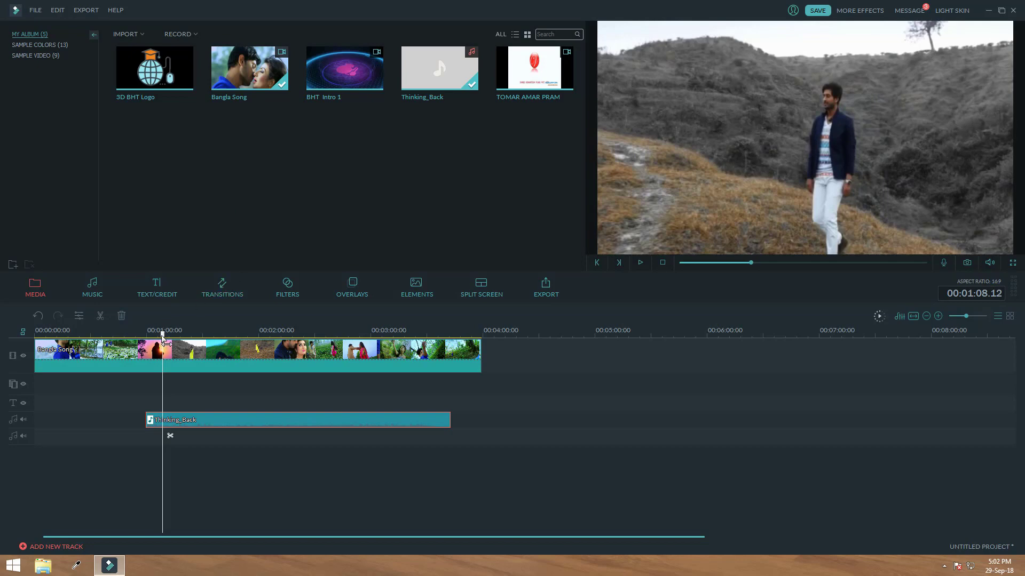
{"action": "left_click_drag", "start_coordinate": [163, 334], "coordinate": [121, 335]}
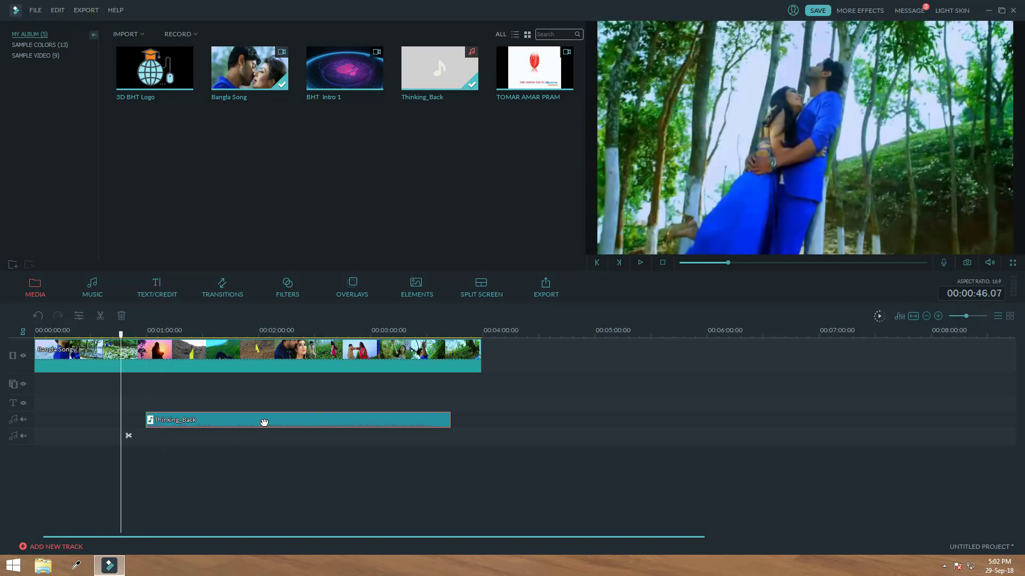
Delete the Thinking_Back music and the muted Bangla Song clip from the timeline.
{"action": "key", "text": "Delete"}
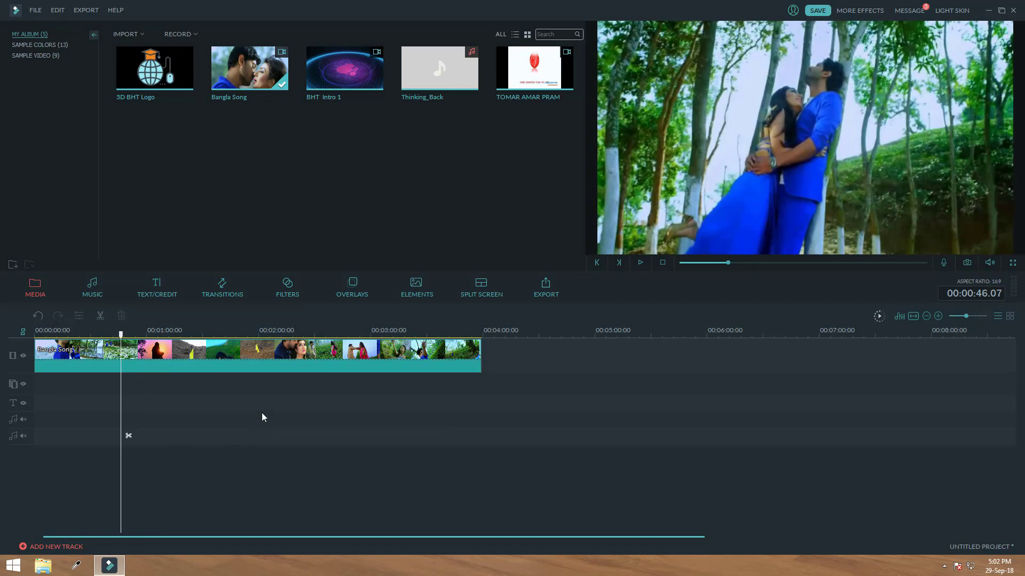
{"action": "left_click", "coordinate": [276, 358]}
{"action": "key", "text": "Delete"}
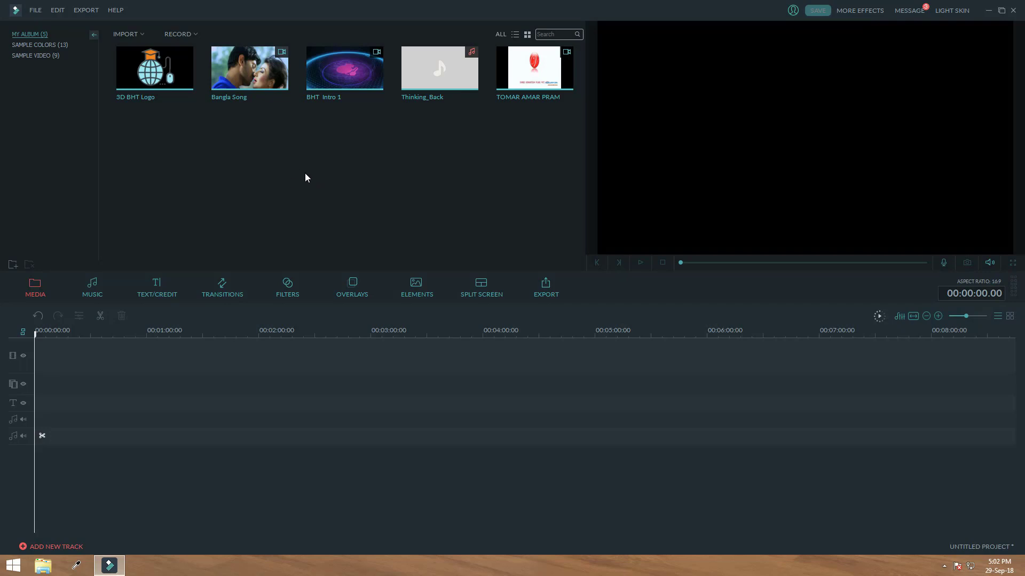
Add the Bangla Song video to the empty timeline and open its audio settings for editing.
{"action": "left_click", "coordinate": [250, 70]}
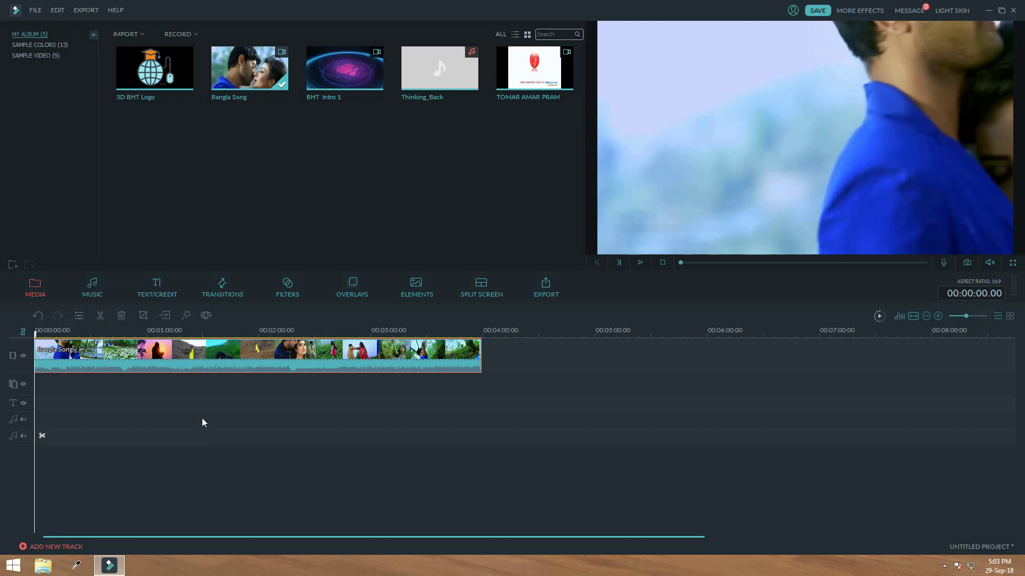
{"action": "right_click", "coordinate": [211, 359]}
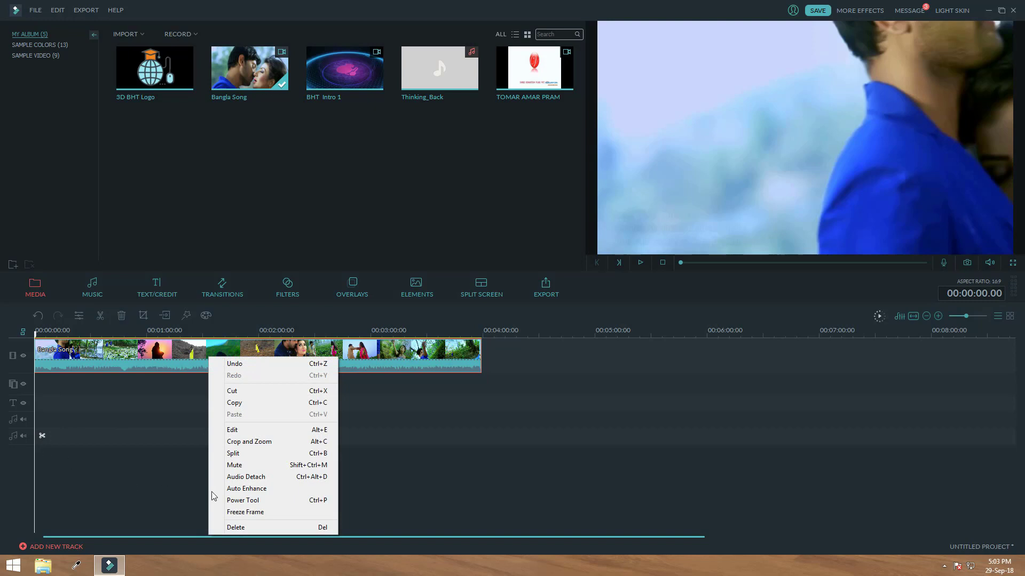
{"action": "left_click", "coordinate": [244, 431]}
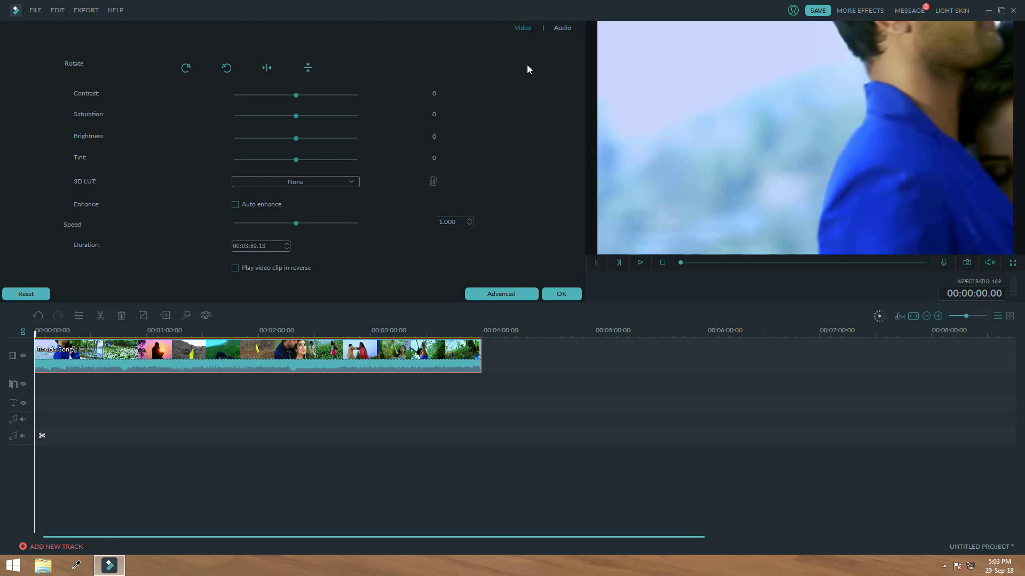
{"action": "left_click", "coordinate": [562, 29]}
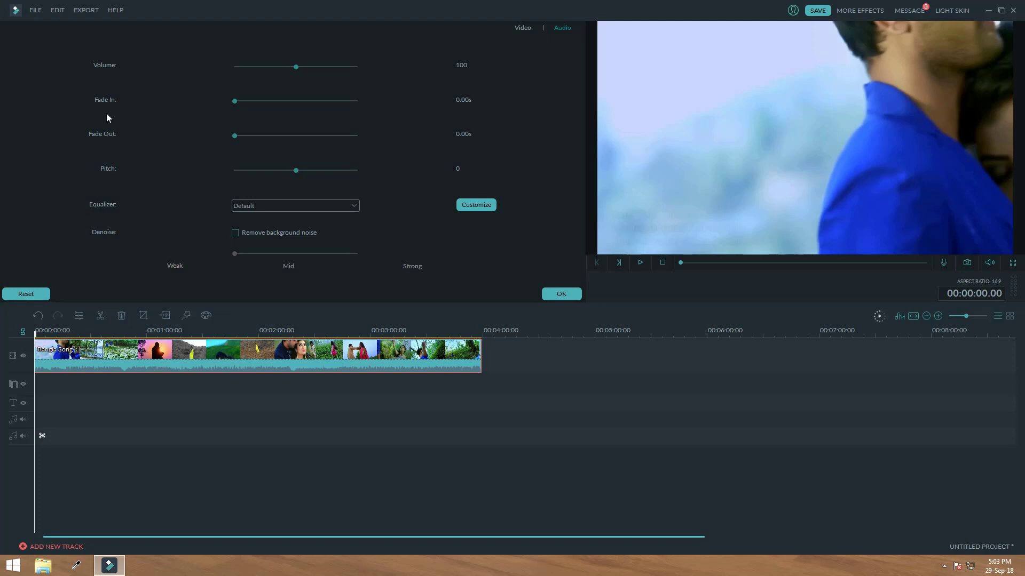
Play the first seconds of Bangla Song to hear its opening, and return to the start.
{"action": "key", "text": "space"}
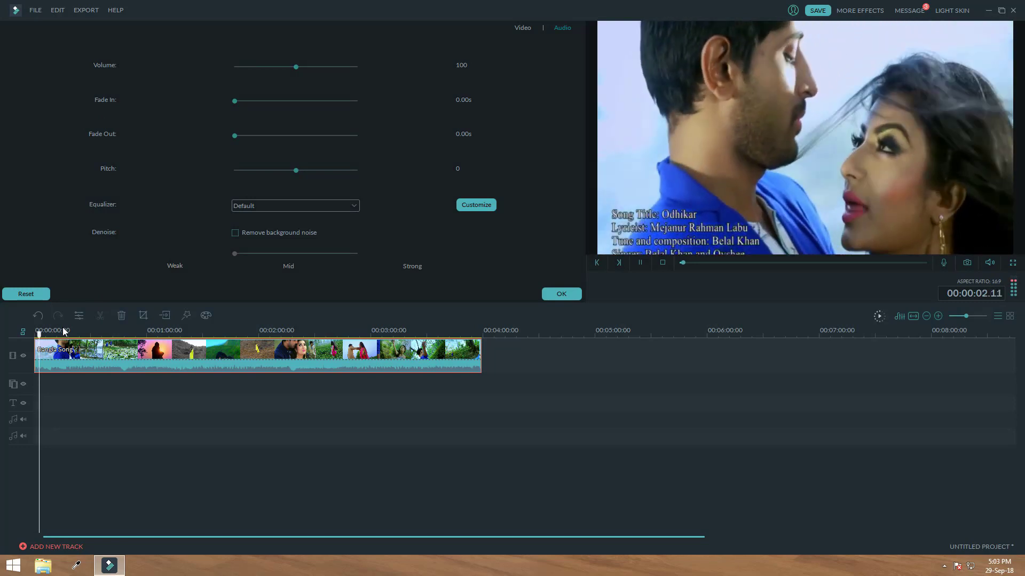
{"action": "key", "text": "space"}
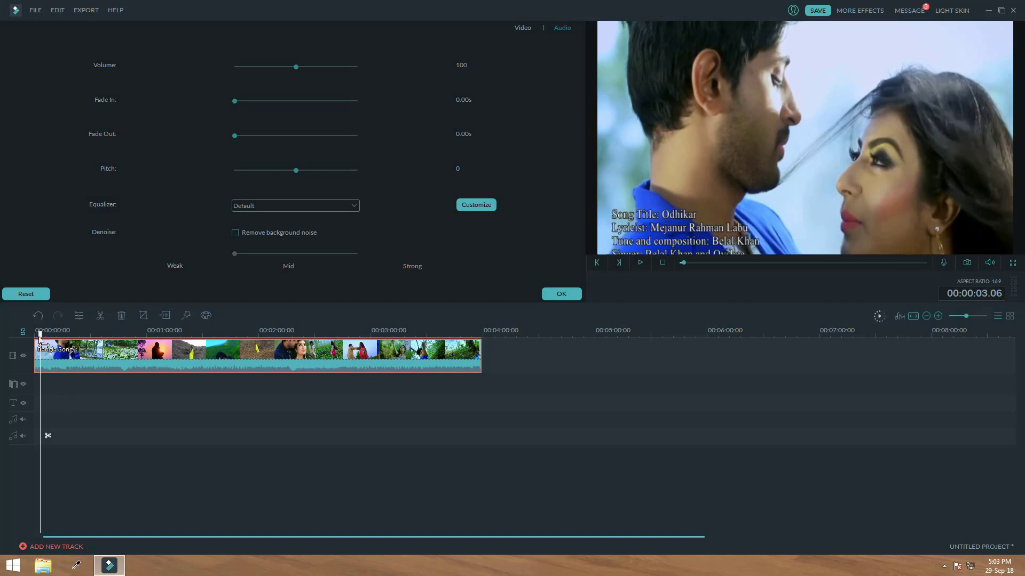
{"action": "left_click_drag", "start_coordinate": [40, 340], "coordinate": [29, 344]}
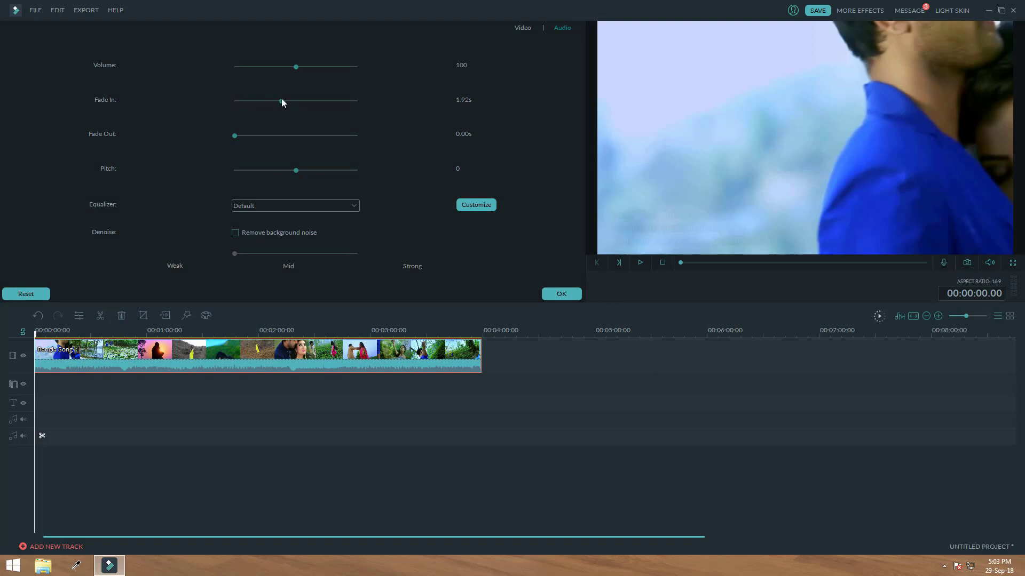
Set the Bangla Song audio fade-in to 3.36 s and play the opening to check it.
{"action": "left_click_drag", "start_coordinate": [295, 101], "coordinate": [325, 107]}
{"action": "key", "text": "space"}
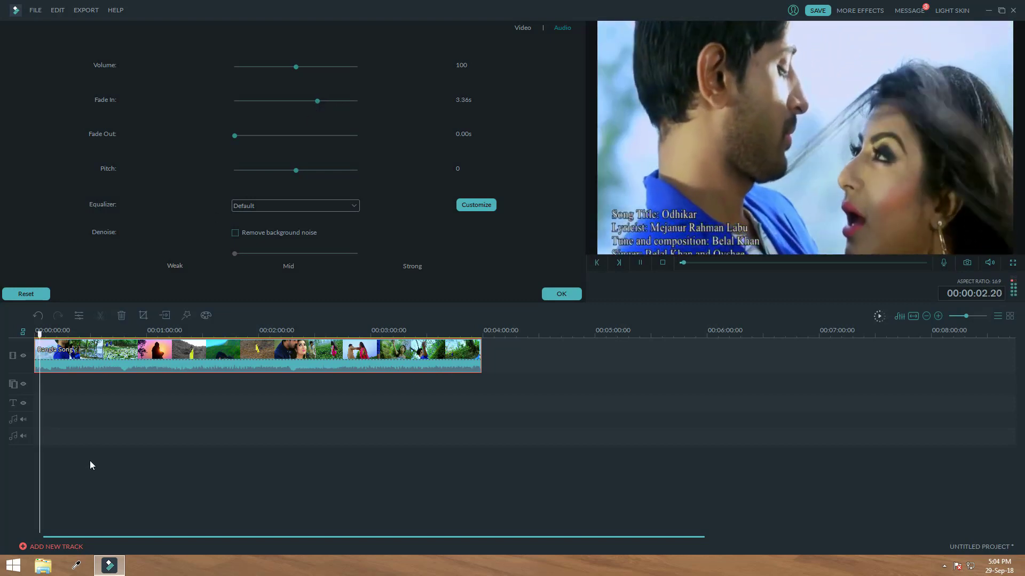
{"action": "key", "text": "space"}
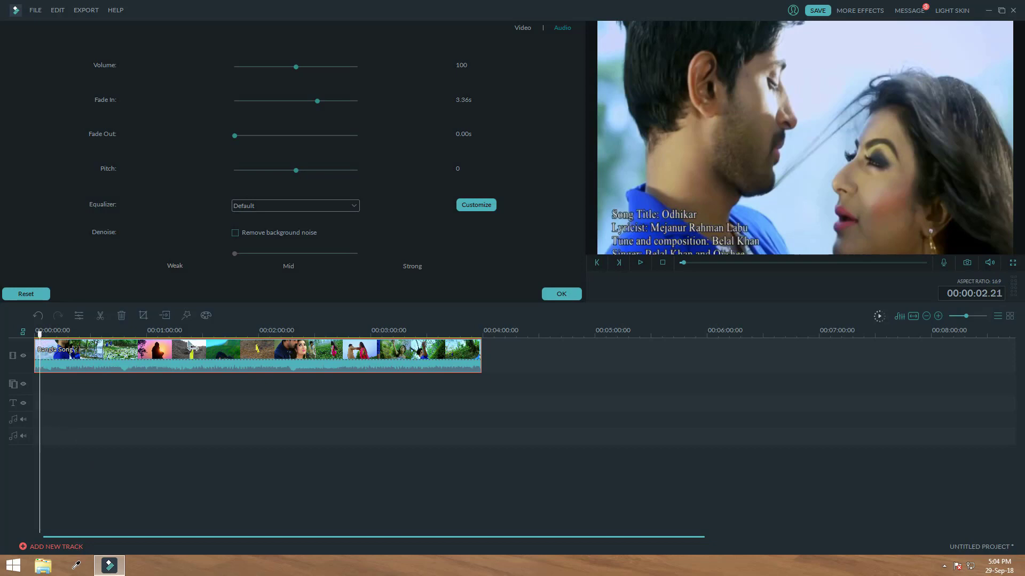
Play the last seconds of Bangla Song, from about 00:03:55, to hear how its audio ends.
{"action": "left_click_drag", "start_coordinate": [193, 349], "coordinate": [478, 347]}
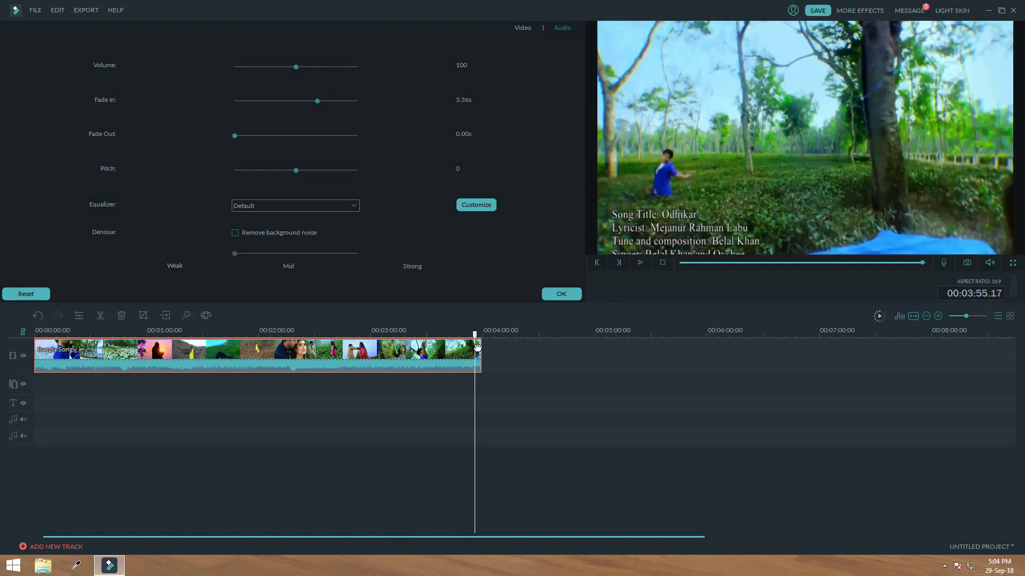
{"action": "key", "text": "space"}
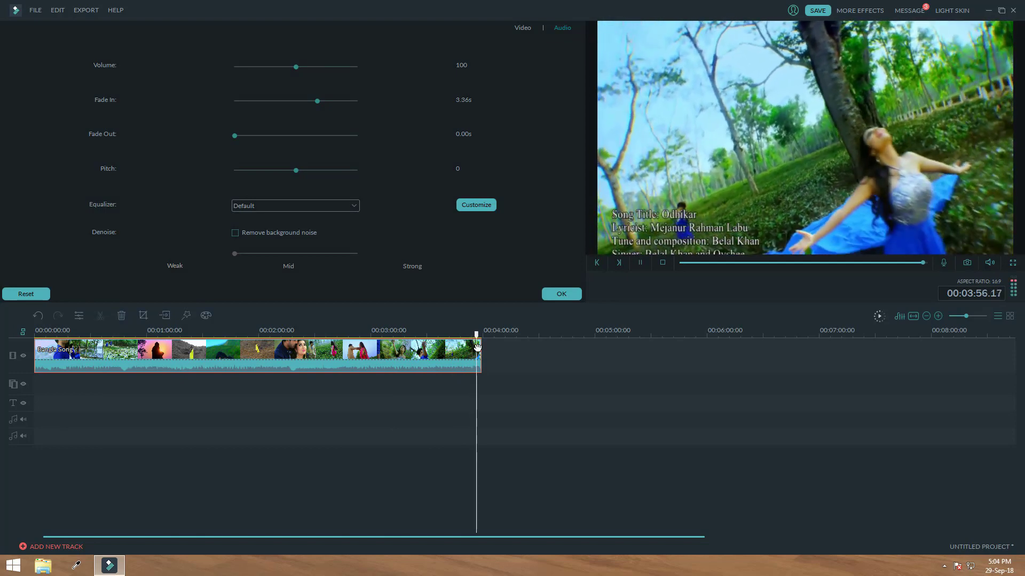
{"action": "key", "text": "space"}
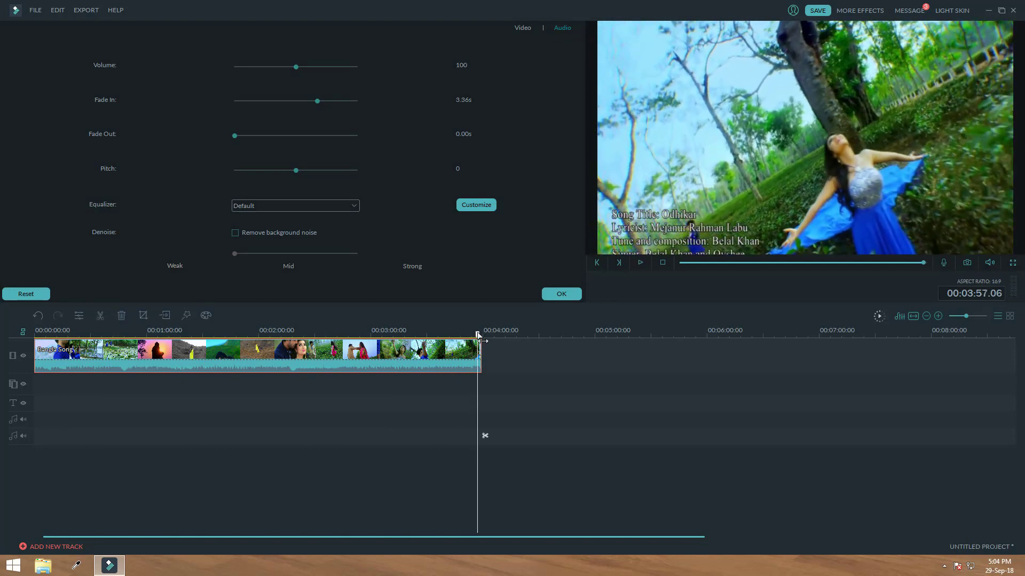
Set the Bangla Song audio fade-out to 2.60 s and play the ending from about 00:03:54 to check it.
{"action": "left_click_drag", "start_coordinate": [478, 335], "coordinate": [474, 337]}
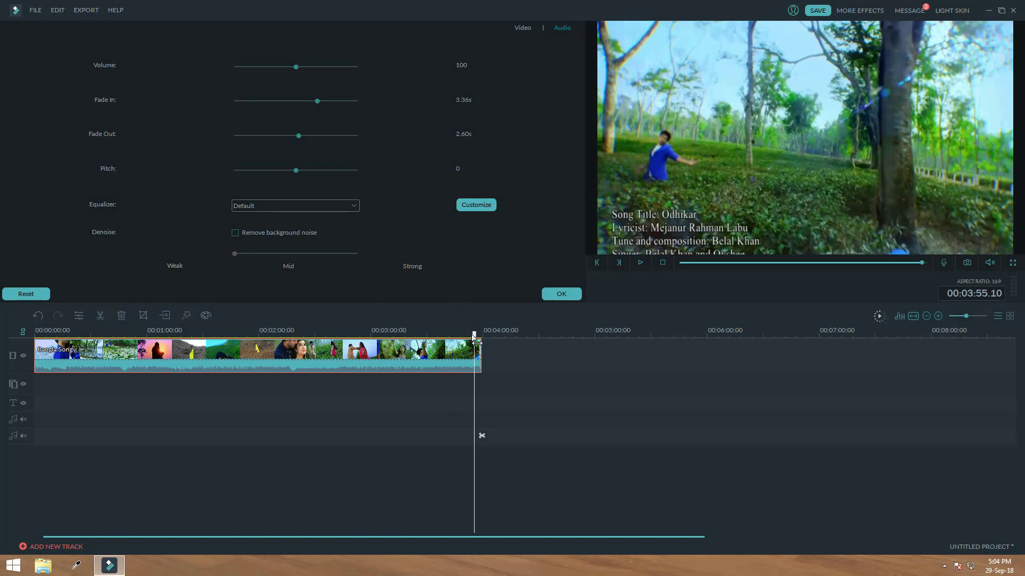
{"action": "left_click_drag", "start_coordinate": [470, 331], "coordinate": [474, 343]}
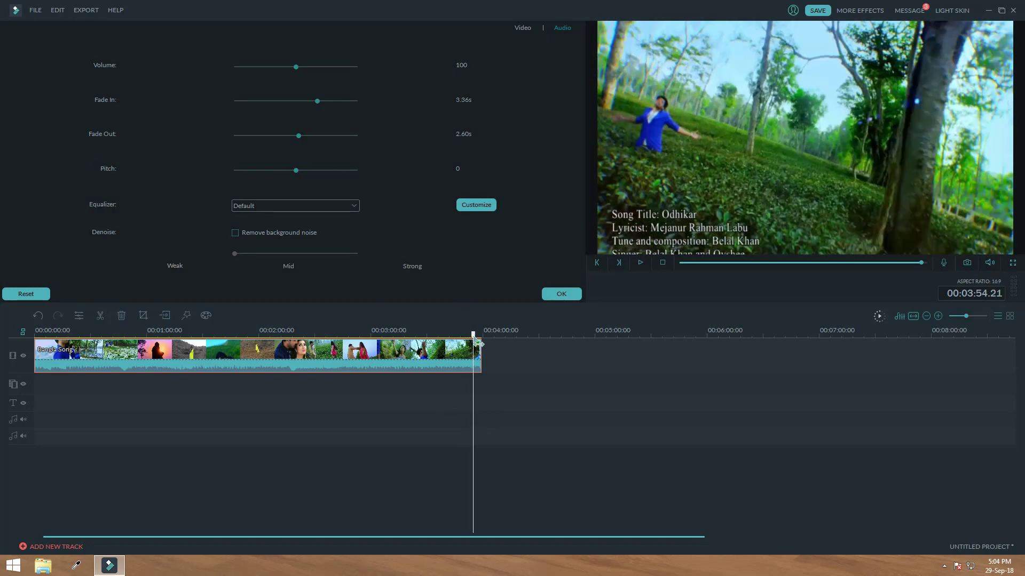
{"action": "key", "text": "space"}
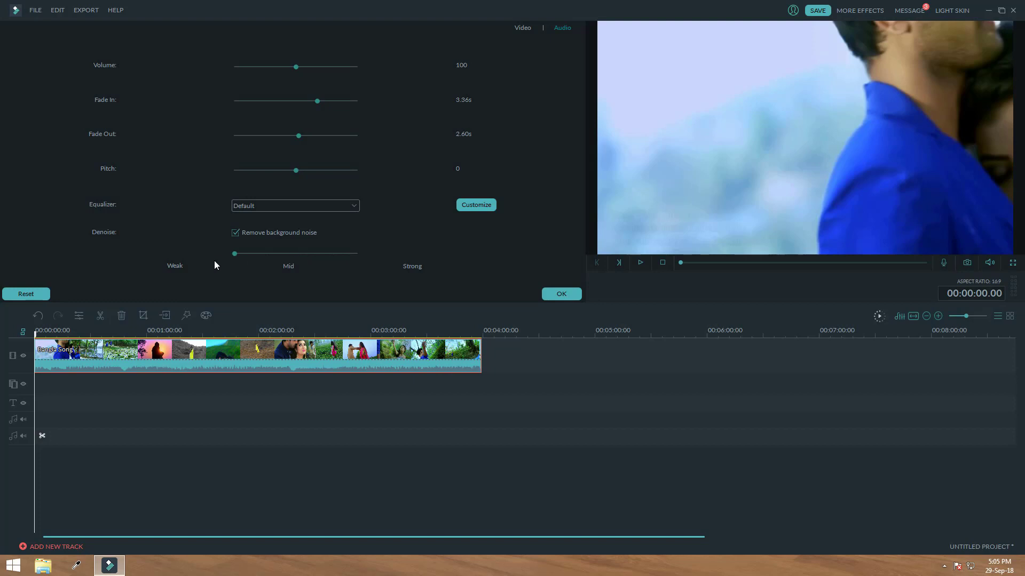
Enable background noise removal for Bangla Song, play from about 00:00:04 to hear it, and accept the audio settings.
{"action": "left_click", "coordinate": [236, 234]}
{"action": "left_click_drag", "start_coordinate": [35, 337], "coordinate": [42, 339]}
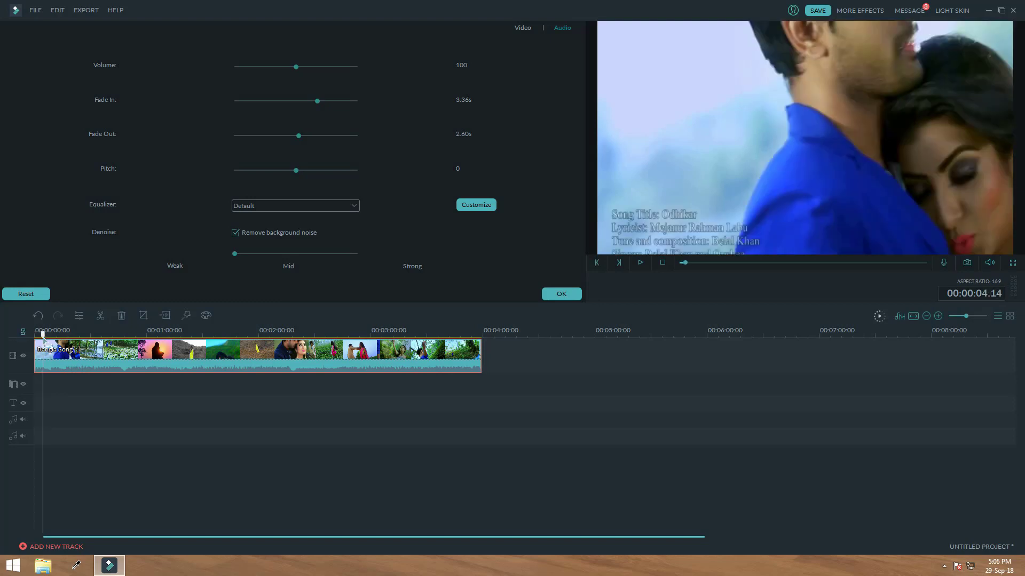
{"action": "key", "text": "space"}
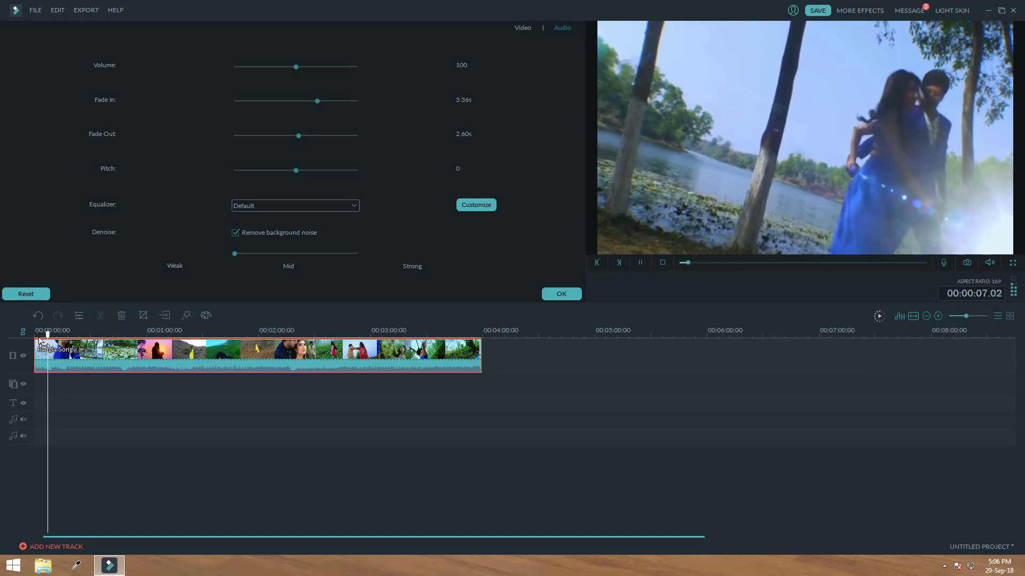
{"action": "key", "text": "space"}
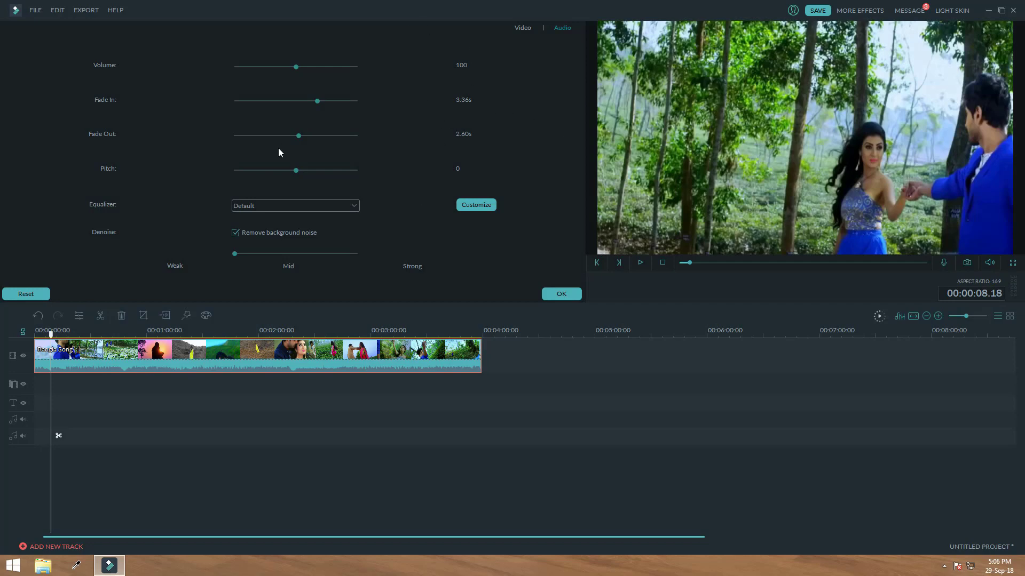
{"action": "left_click", "coordinate": [561, 294]}
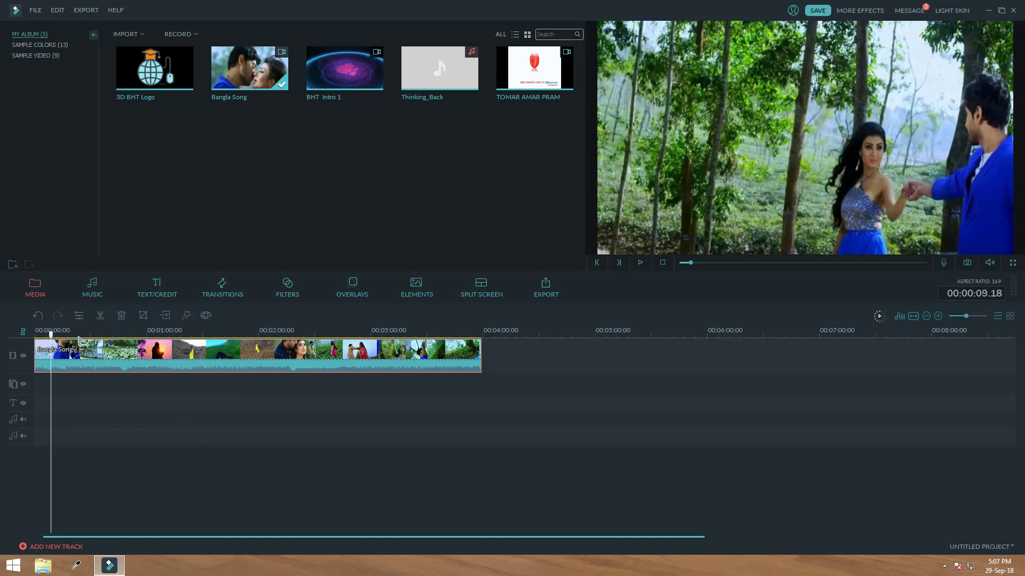
Add the Opener 1 title after the end of Bangla Song and preview its animation.
{"action": "left_click_drag", "start_coordinate": [85, 333], "coordinate": [256, 333]}
{"action": "left_click", "coordinate": [490, 360]}
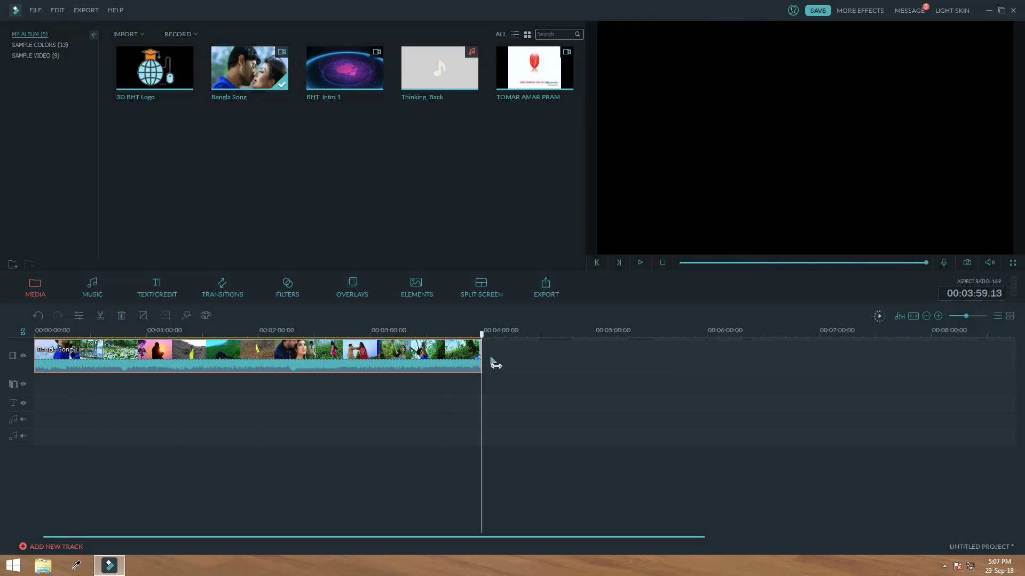
{"action": "left_click", "coordinate": [272, 389]}
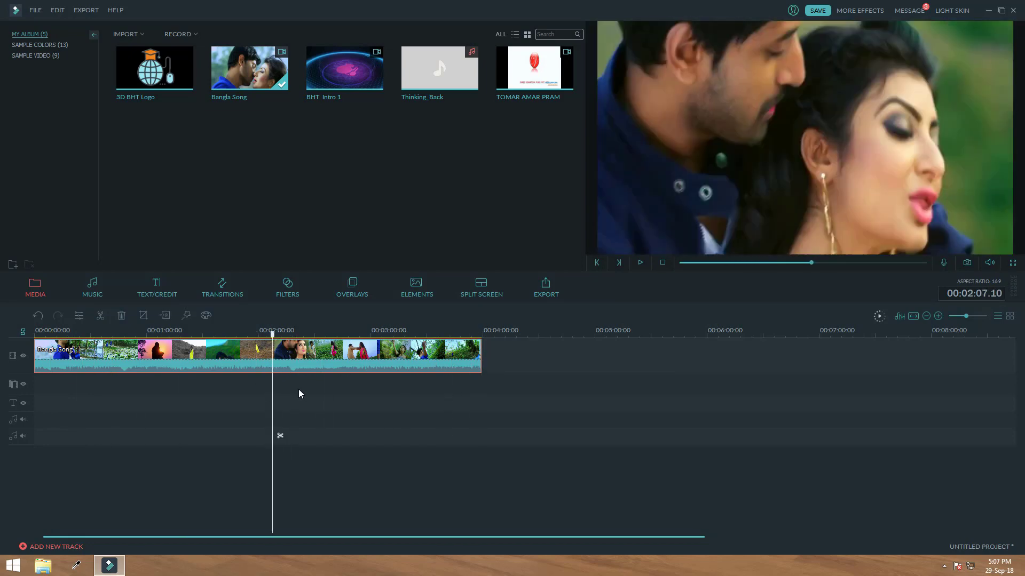
{"action": "left_click", "coordinate": [160, 287]}
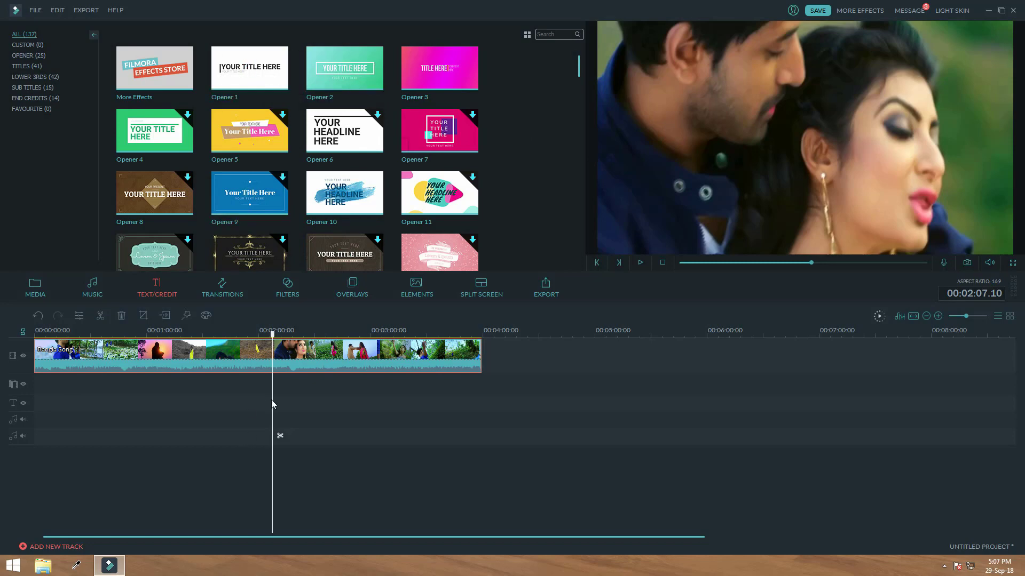
{"action": "left_click", "coordinate": [250, 73]}
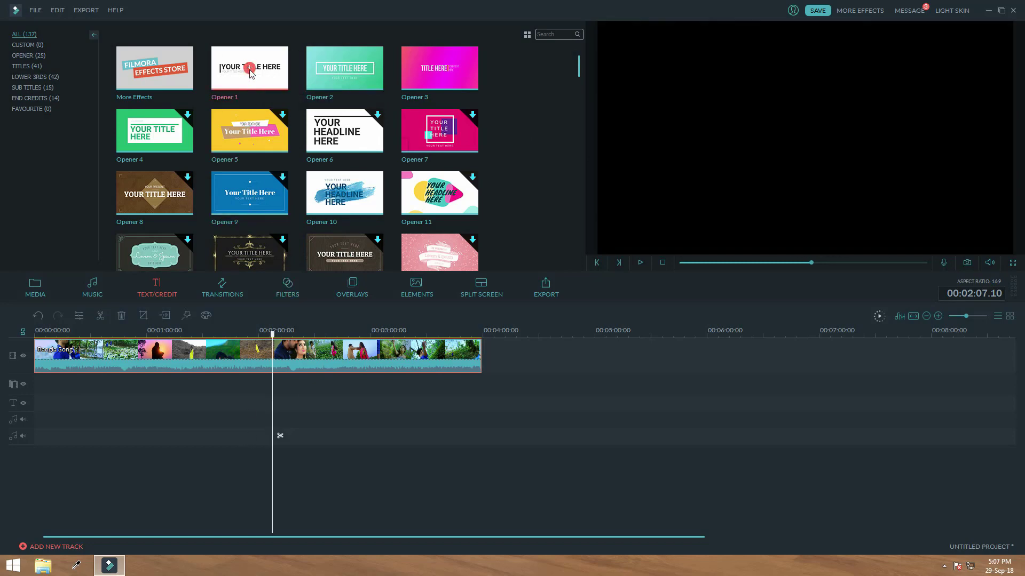
{"action": "left_click", "coordinate": [249, 68]}
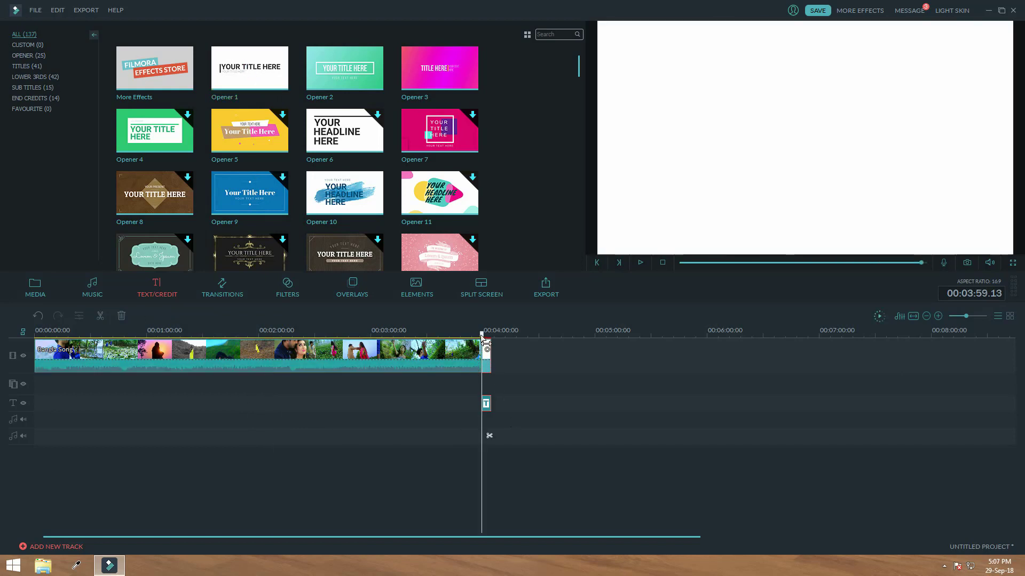
{"action": "left_click_drag", "start_coordinate": [482, 342], "coordinate": [488, 342]}
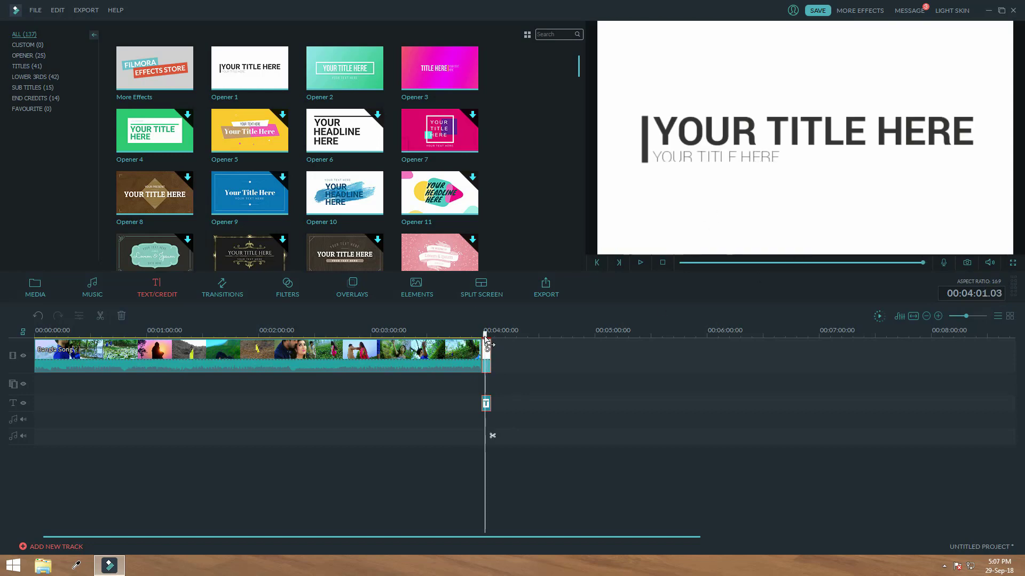
Delete the white background clip of the Opener 1 title and preview the text that is left on the text track.
{"action": "left_click_drag", "start_coordinate": [485, 334], "coordinate": [438, 335]}
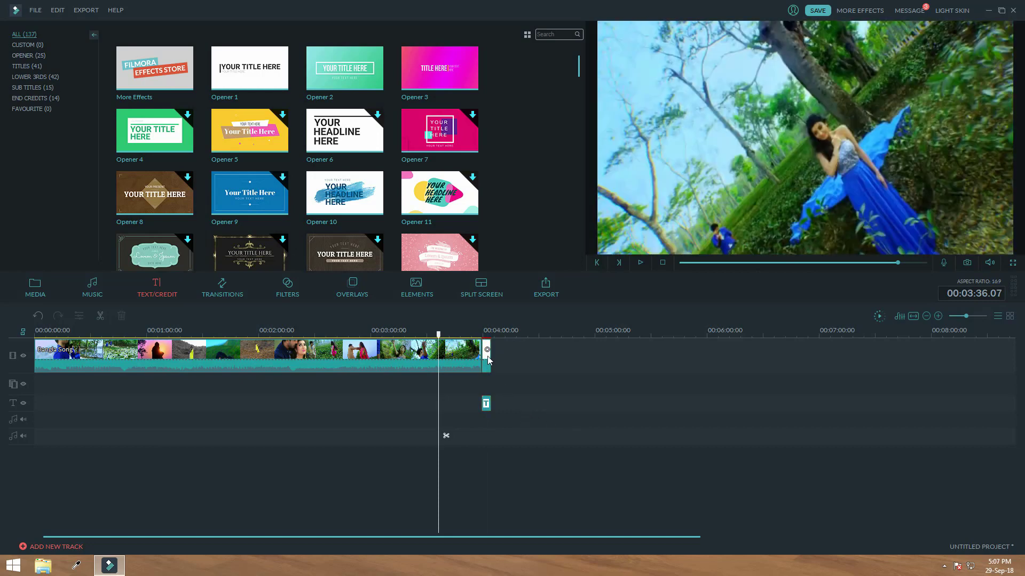
{"action": "left_click", "coordinate": [487, 358]}
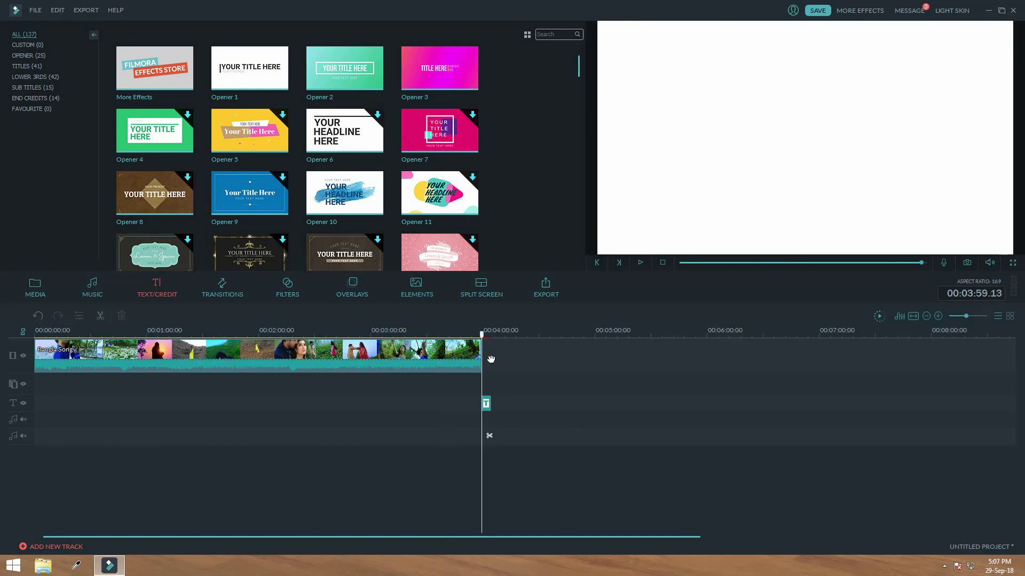
{"action": "left_click", "coordinate": [486, 404]}
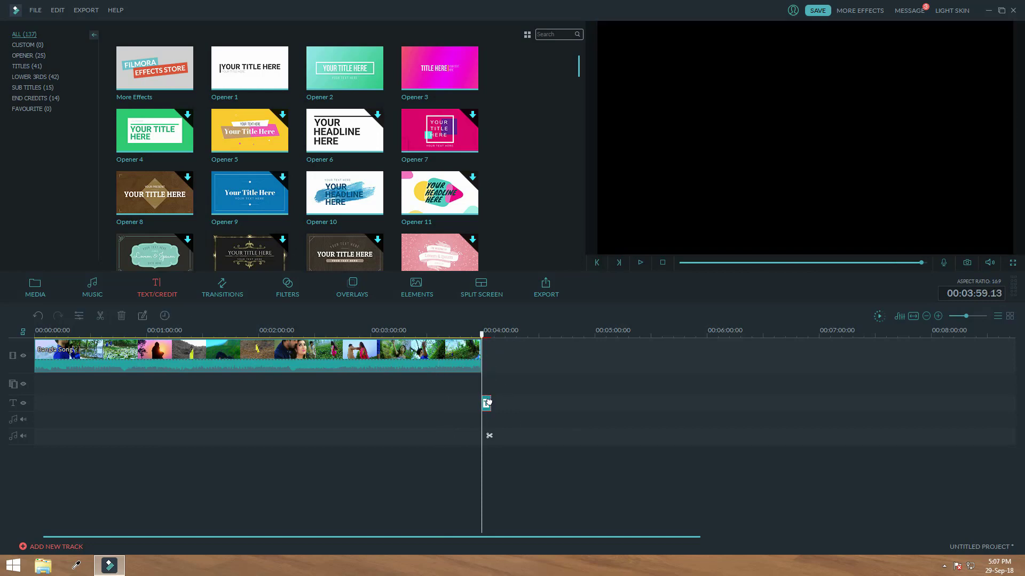
{"action": "left_click", "coordinate": [485, 335]}
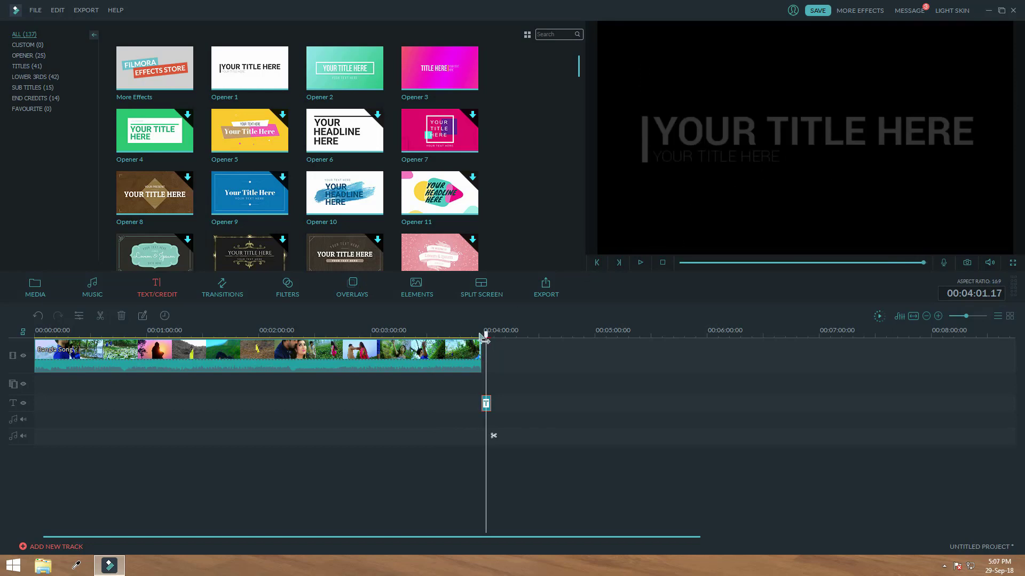
{"action": "left_click_drag", "start_coordinate": [484, 336], "coordinate": [335, 335]}
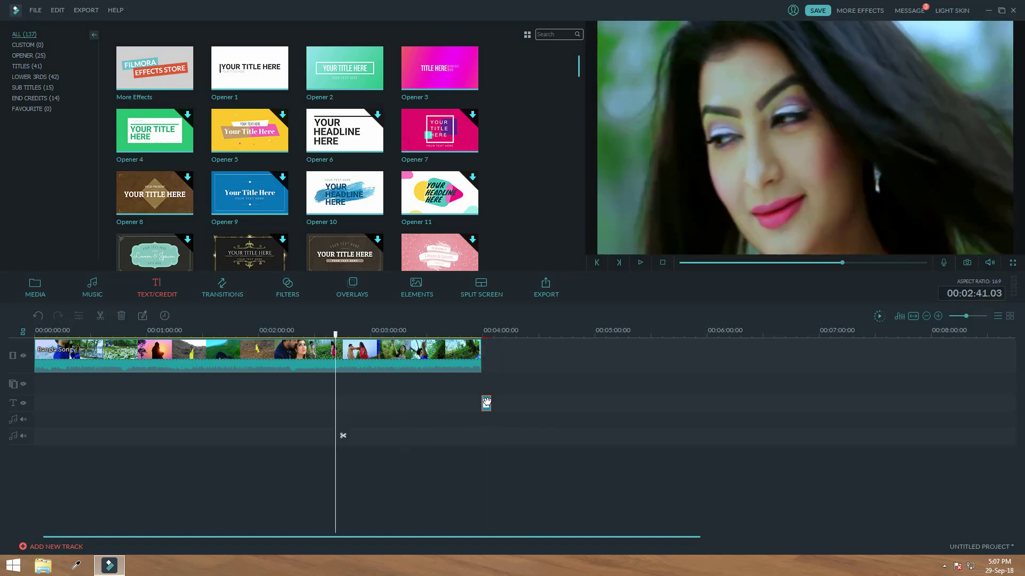
Try the Opener 1 text over Bangla Song from about 00:01:07, preview it there, and delete it from the text track.
{"action": "left_click_drag", "start_coordinate": [487, 401], "coordinate": [175, 425]}
{"action": "left_click_drag", "start_coordinate": [161, 346], "coordinate": [184, 342]}
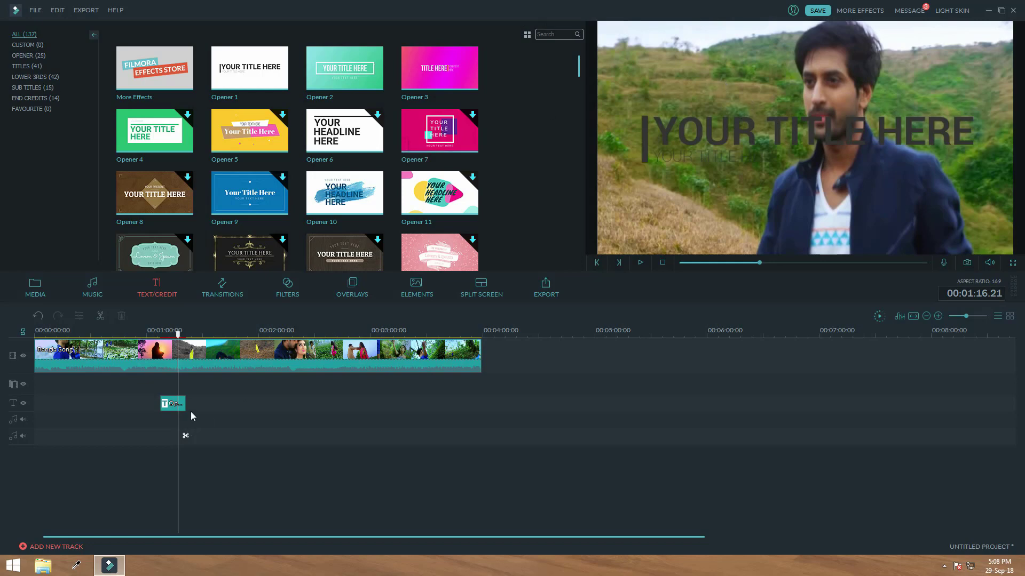
{"action": "left_click", "coordinate": [172, 407]}
{"action": "key", "text": "Delete"}
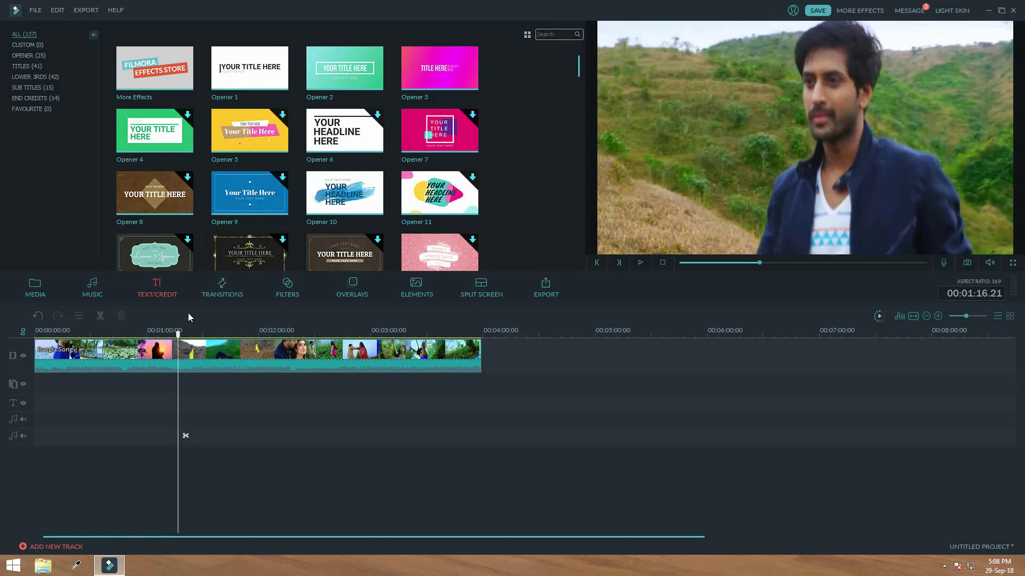
Add the Opener 1 title with its white background after the end of Bangla Song and show its full text at 00:04:01.
{"action": "left_click_drag", "start_coordinate": [179, 335], "coordinate": [506, 338]}
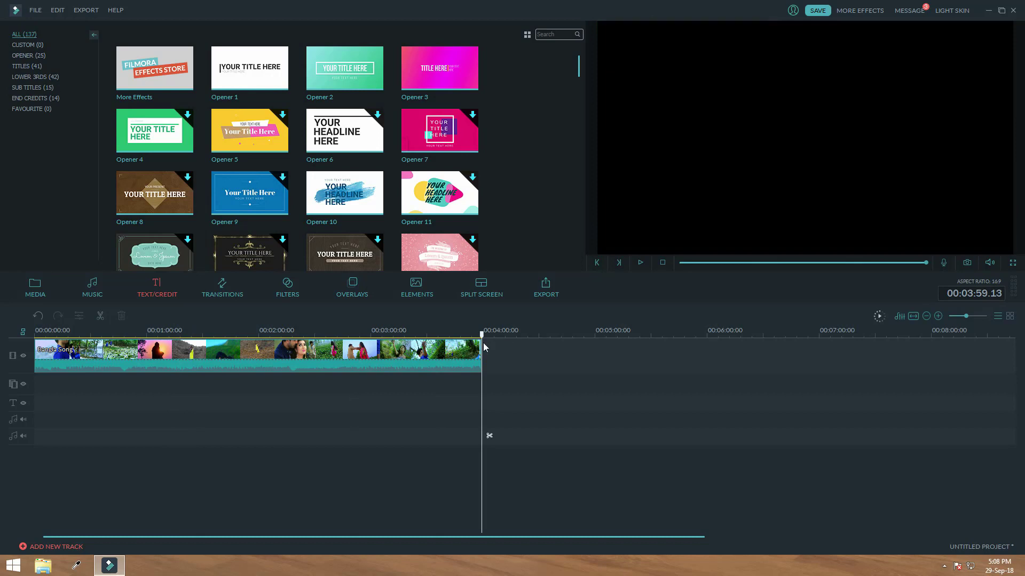
{"action": "left_click", "coordinate": [252, 68]}
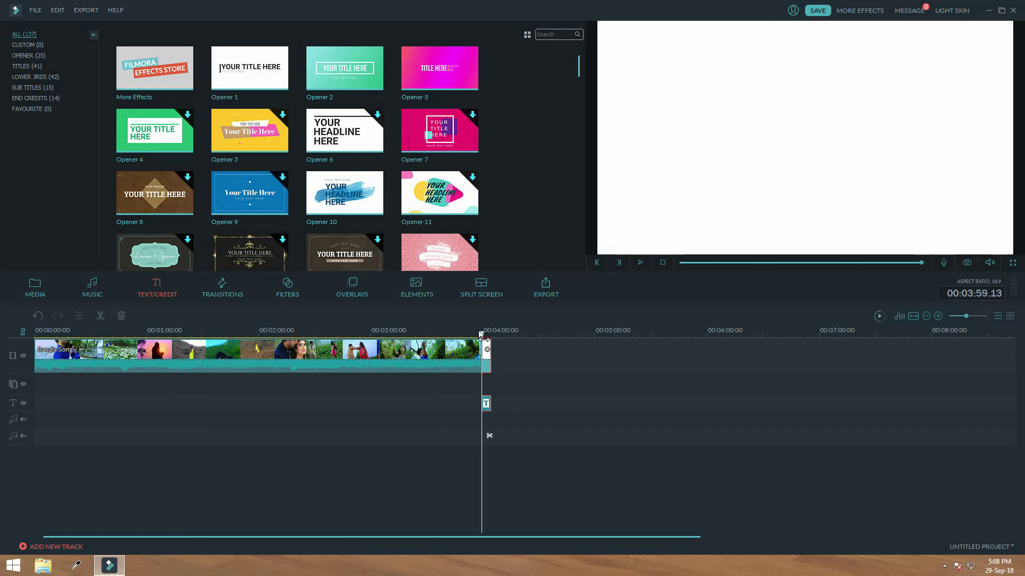
{"action": "left_click_drag", "start_coordinate": [482, 335], "coordinate": [486, 335]}
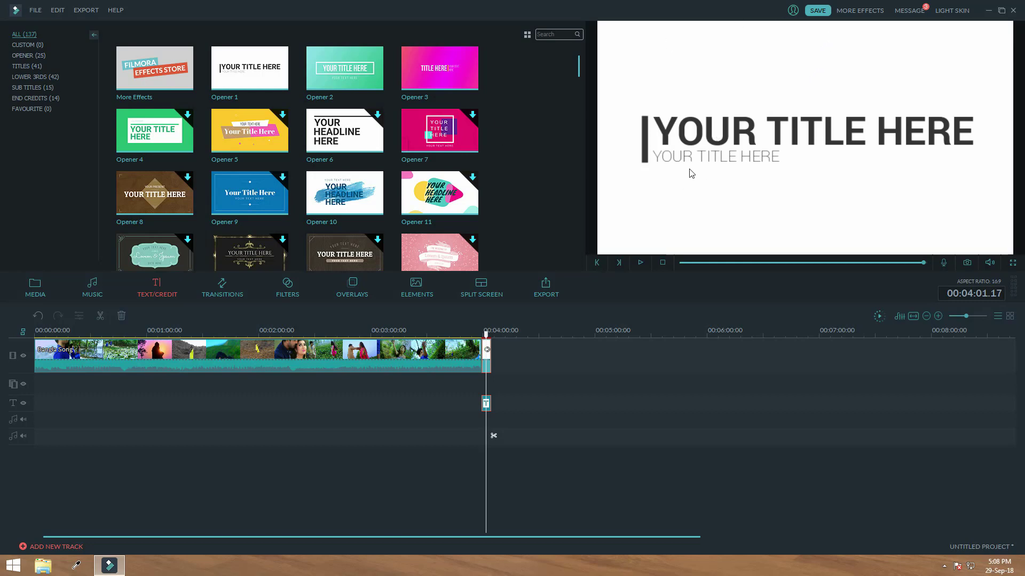
Open the Opener 1 title for editing and clear the text of its smaller second line.
{"action": "double_click", "coordinate": [742, 133]}
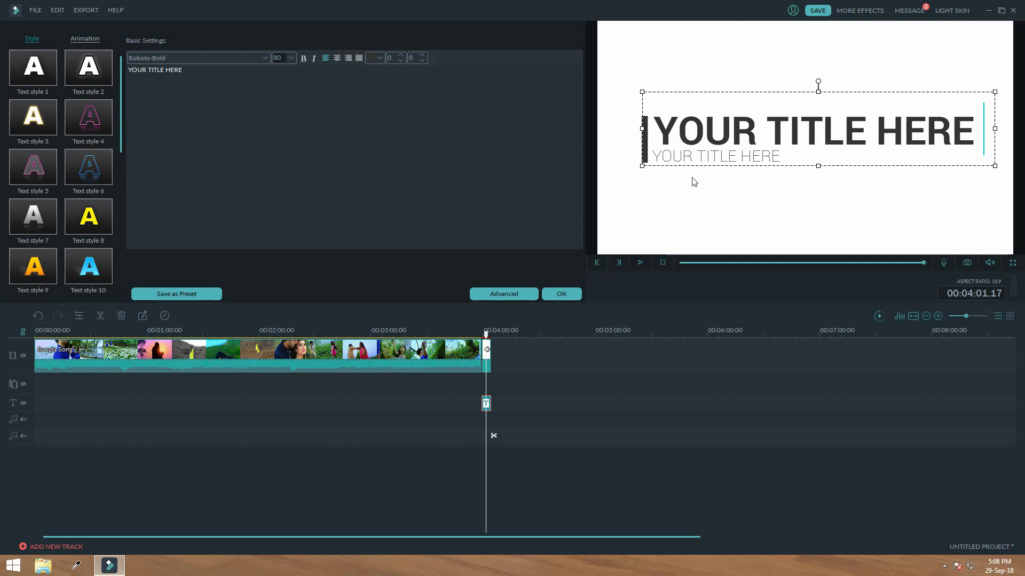
{"action": "left_click", "coordinate": [769, 154]}
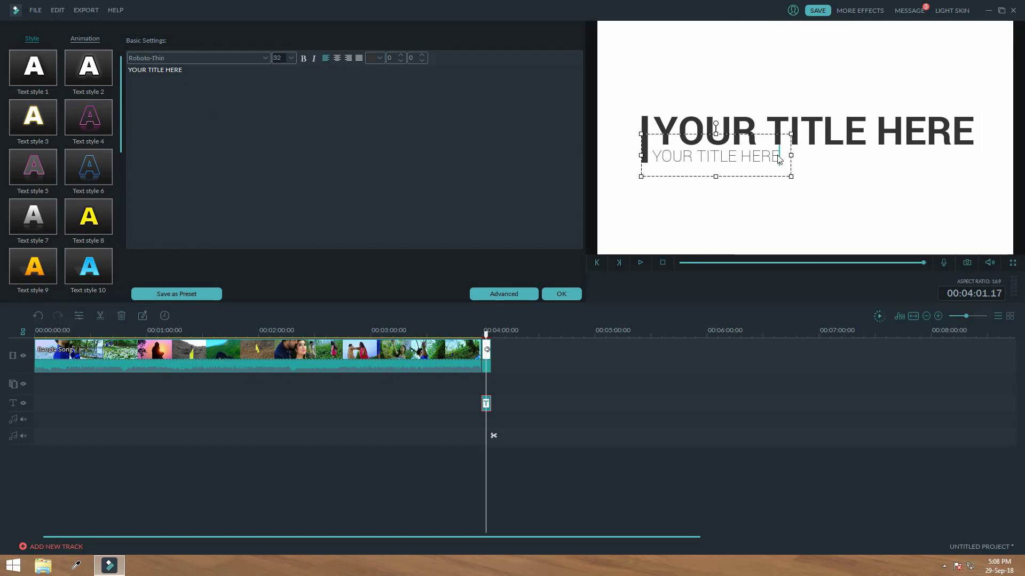
{"action": "key", "text": "BackSpace"}
{"action": "key", "text": "BackSpace"}
{"action": "key", "text": "BackSpace"}
{"action": "key", "text": "BackSpace"}
{"action": "key", "text": "BackSpace"}
{"action": "key", "text": "BackSpace"}
{"action": "key", "text": "BackSpace"}
{"action": "key", "text": "BackSpace"}
{"action": "key", "text": "BackSpace"}
{"action": "key", "text": "BackSpace"}
{"action": "key", "text": "BackSpace"}
{"action": "key", "text": "BackSpace"}
{"action": "key", "text": "BackSpace"}
{"action": "key", "text": "BackSpace"}
{"action": "key", "text": "BackSpace"}
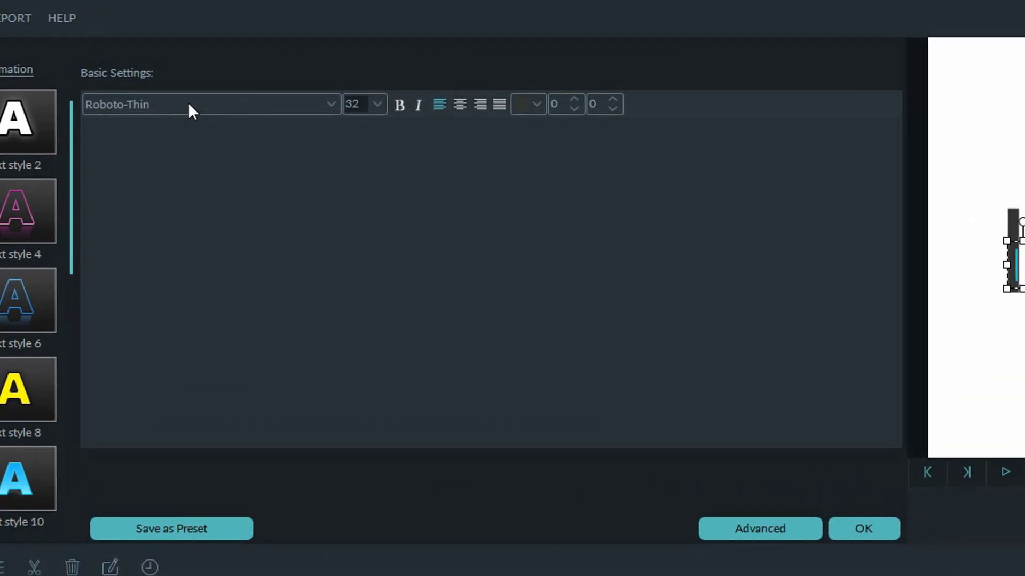
Set the font of the second title line to SabrenaTonnyMJ.
{"action": "left_click", "coordinate": [188, 101]}
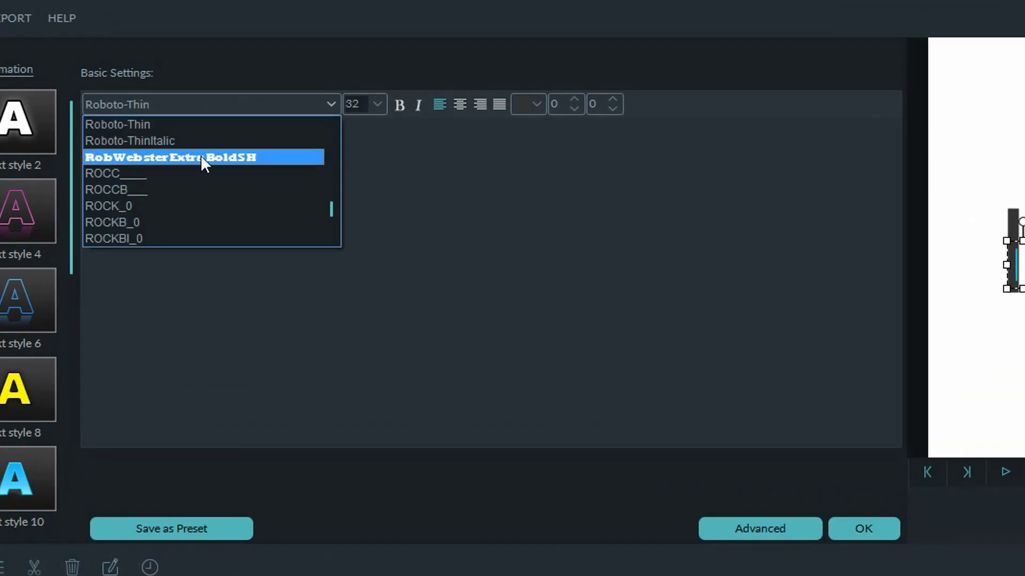
{"action": "left_click_drag", "start_coordinate": [333, 214], "coordinate": [330, 183]}
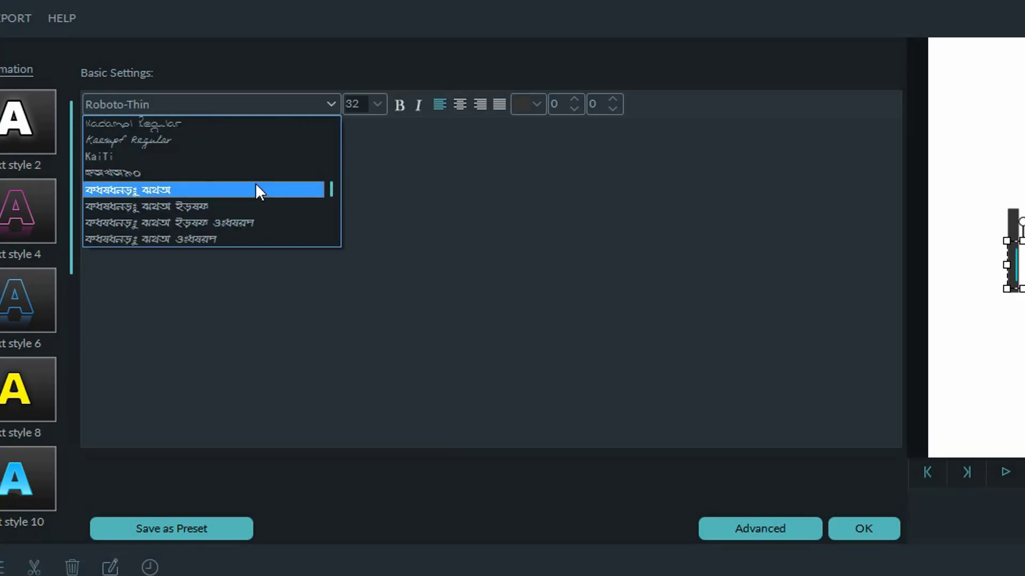
{"action": "key", "text": "s"}
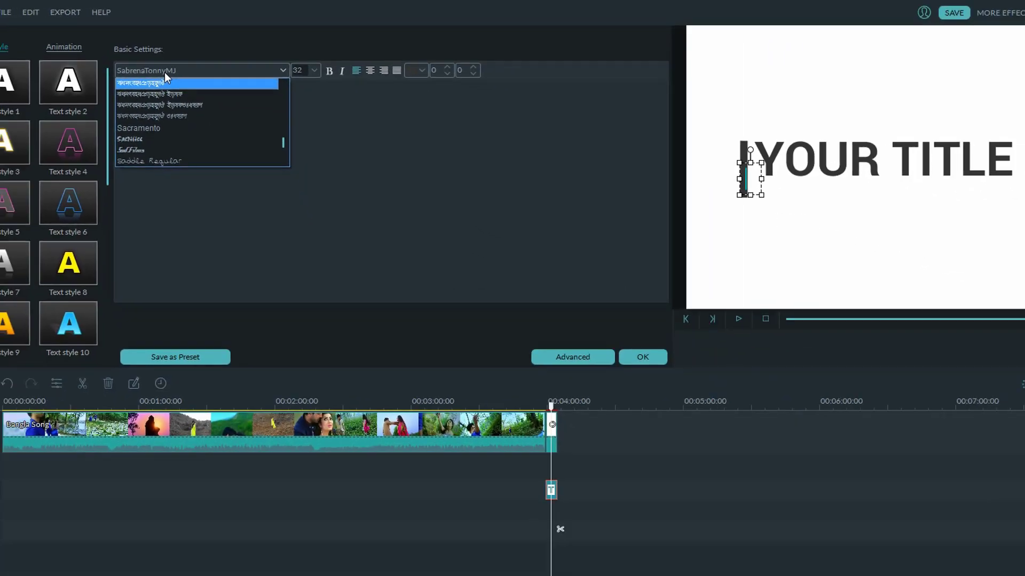
{"action": "left_click", "coordinate": [156, 106]}
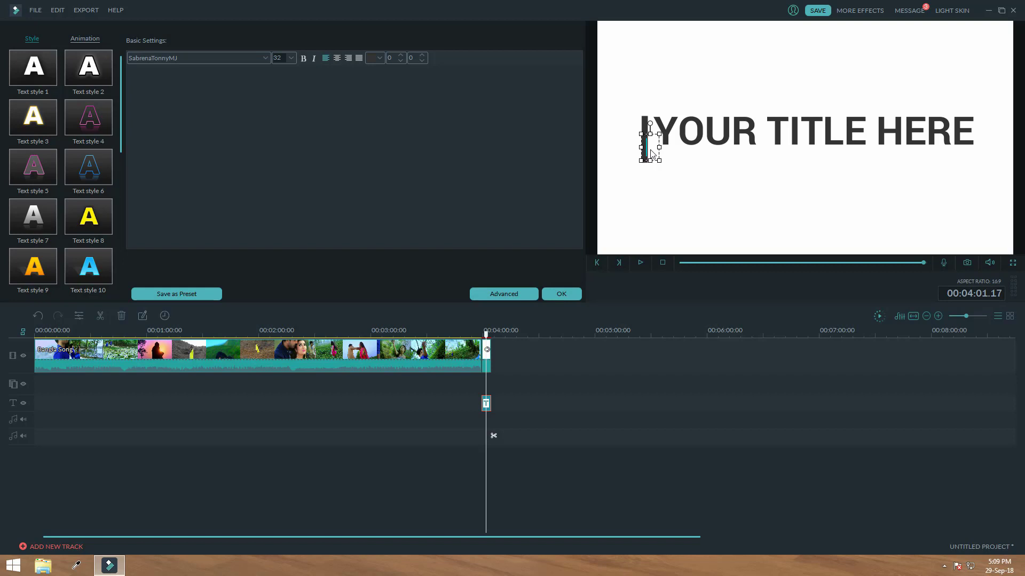
Switch the Bangla keyboard to Bijoy Classic and enter বাংলা as the second line of the title.
{"action": "left_click", "coordinate": [945, 567]}
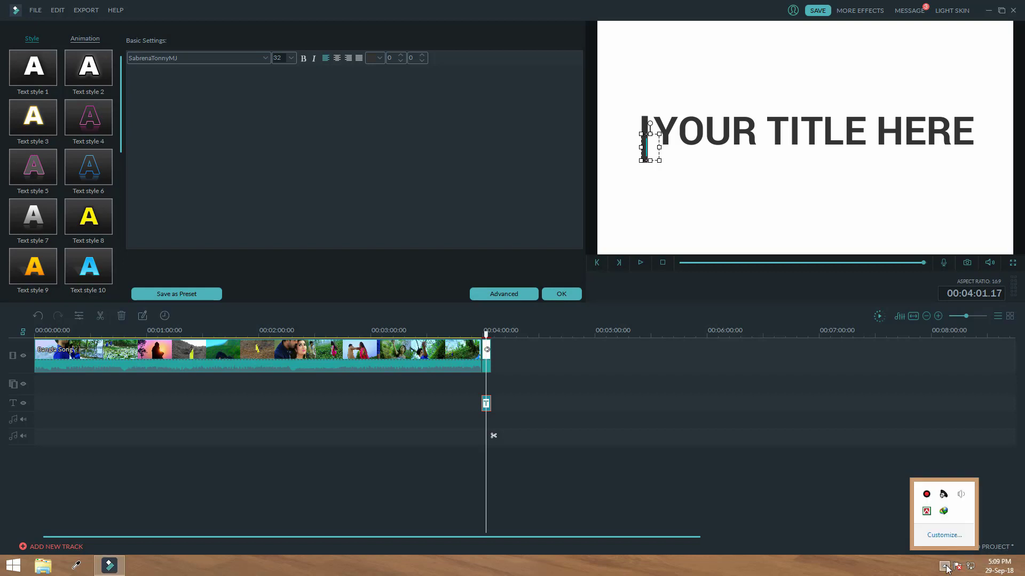
{"action": "right_click", "coordinate": [926, 512]}
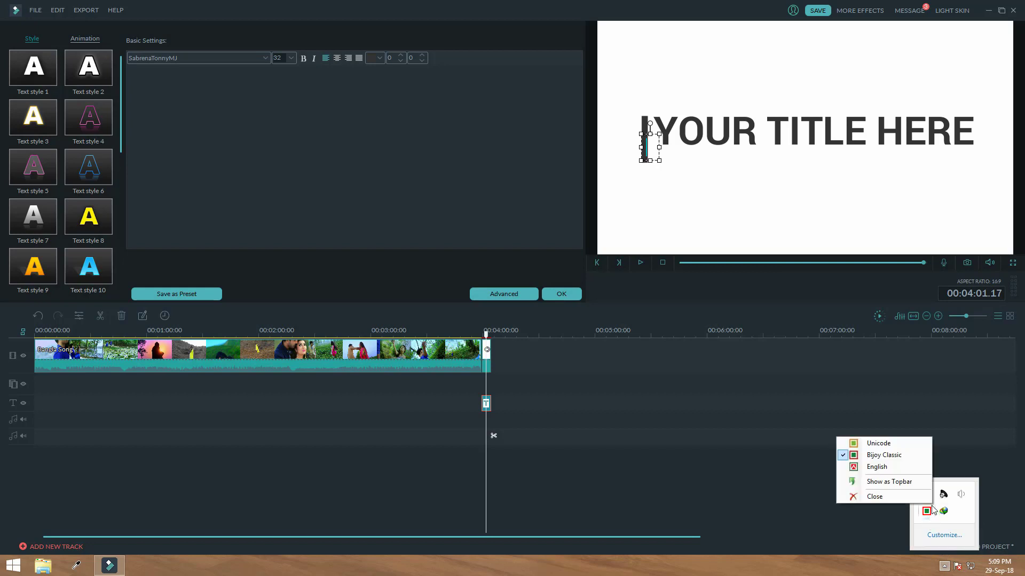
{"action": "left_click", "coordinate": [887, 456]}
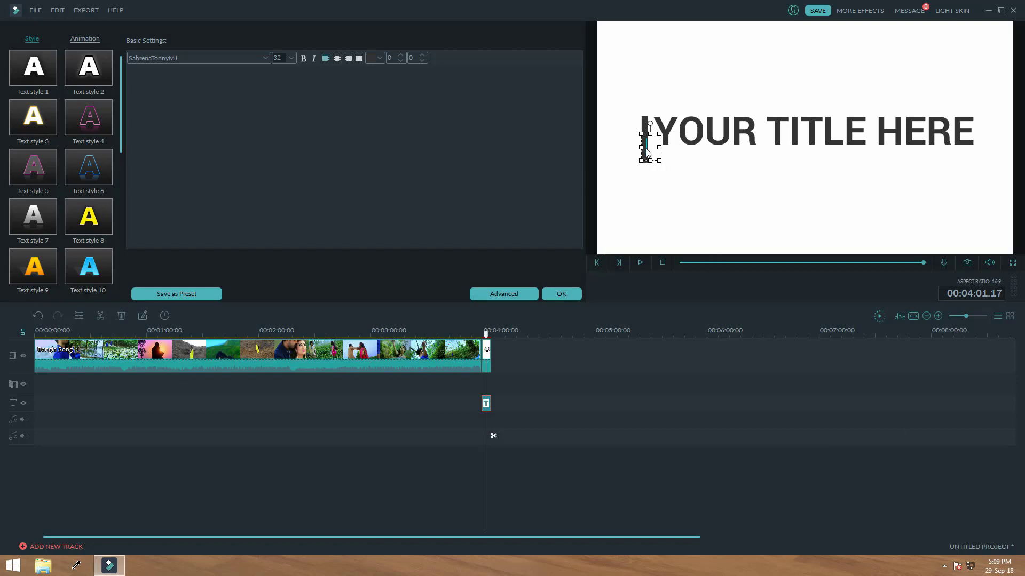
{"action": "type", "text": "evs"}
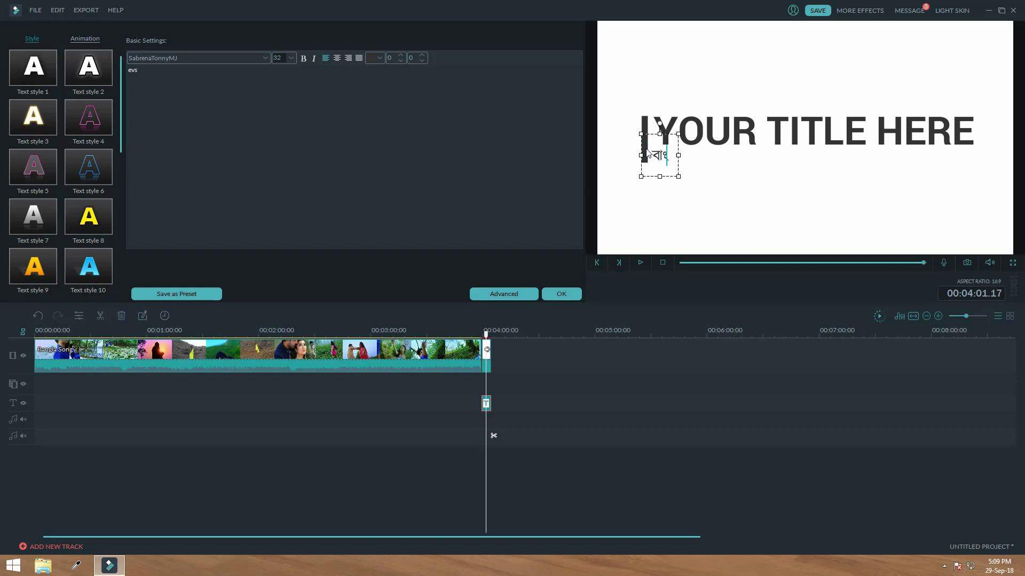
{"action": "type", "text": "jA"}
{"action": "key", "text": "BackSpace"}
{"action": "type", "text": "v"}
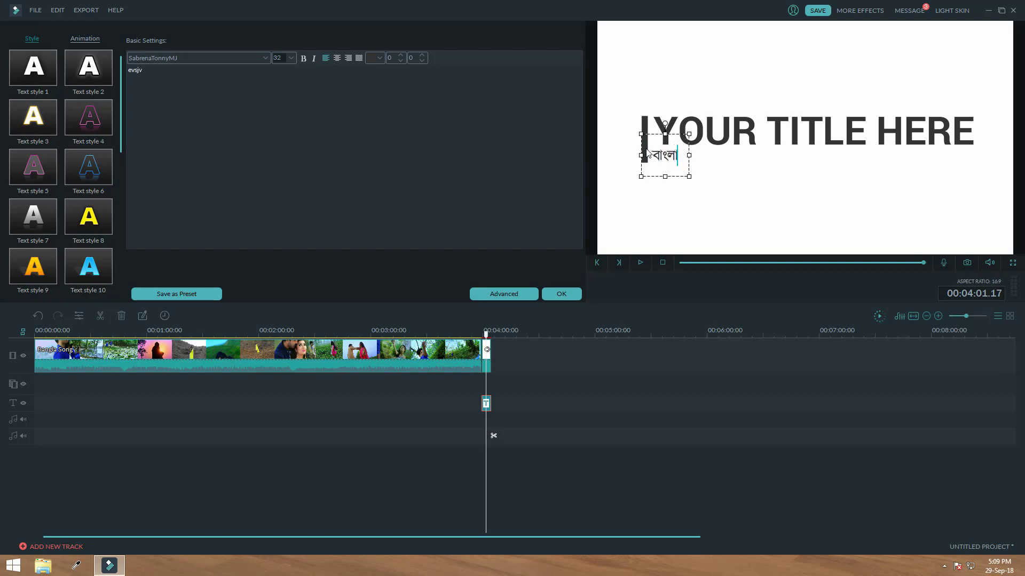
Extend the second title line after বাংলা so that it reads বাংলা হেল্প টেক.
{"action": "type", "text": " †n"}
{"action": "type", "text": "ï †"}
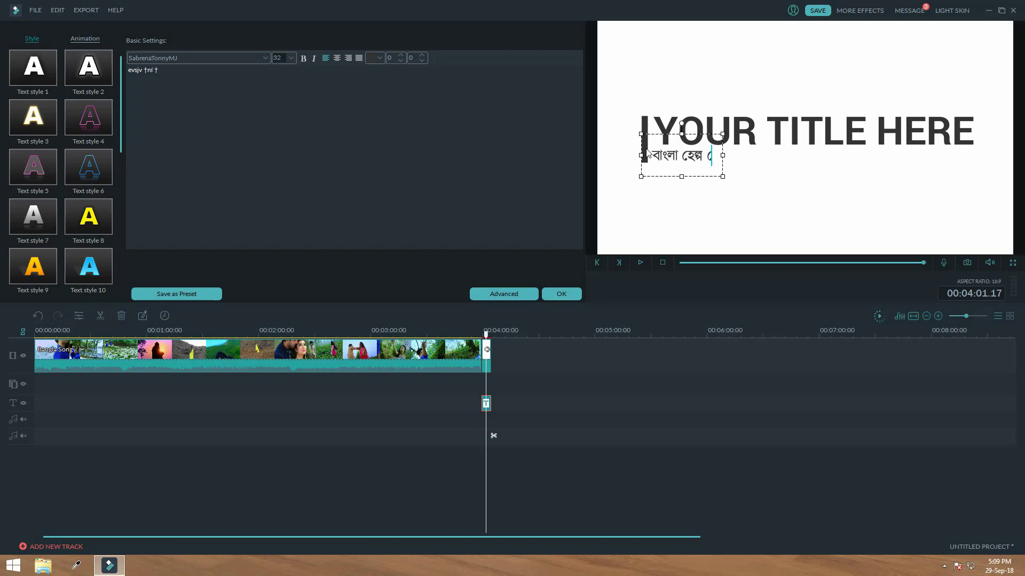
{"action": "type", "text": "UK"}
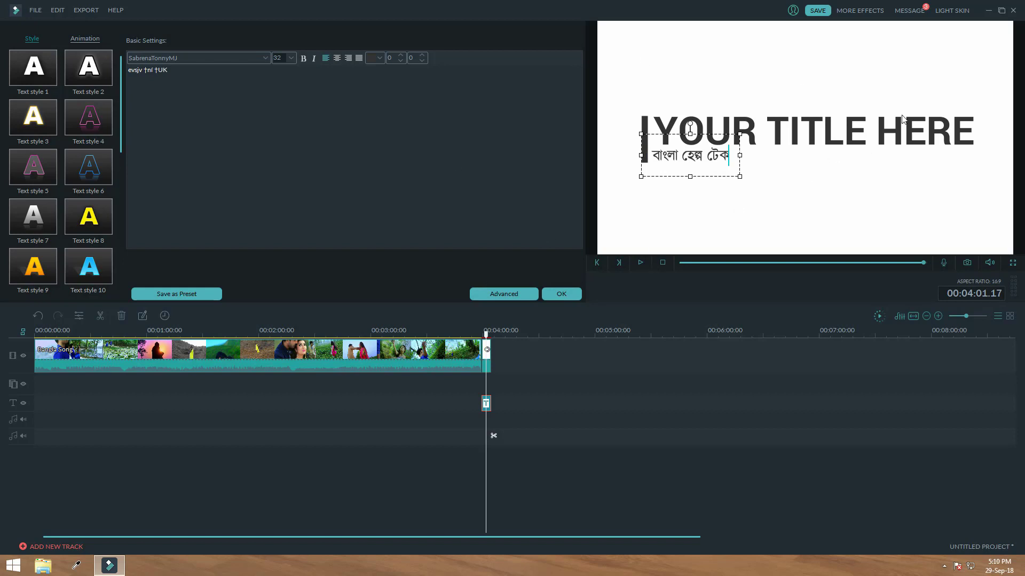
Delete the word HERE from the main title line, leaving YOUR TITLE.
{"action": "left_click", "coordinate": [883, 129]}
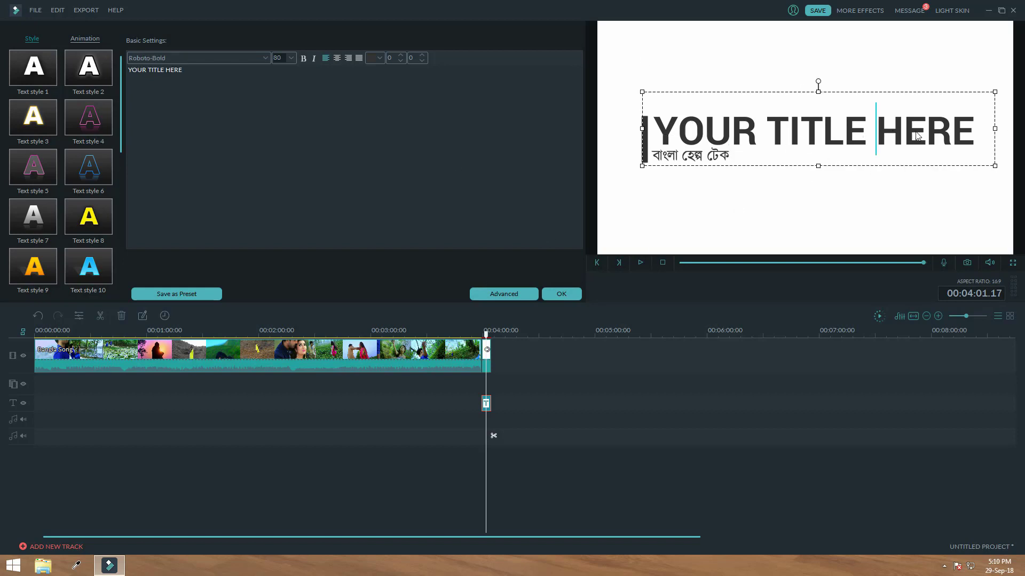
{"action": "left_click", "coordinate": [970, 136]}
{"action": "key", "text": "BackSpace"}
{"action": "key", "text": "BackSpace"}
{"action": "key", "text": "BackSpace"}
{"action": "key", "text": "BackSpace"}
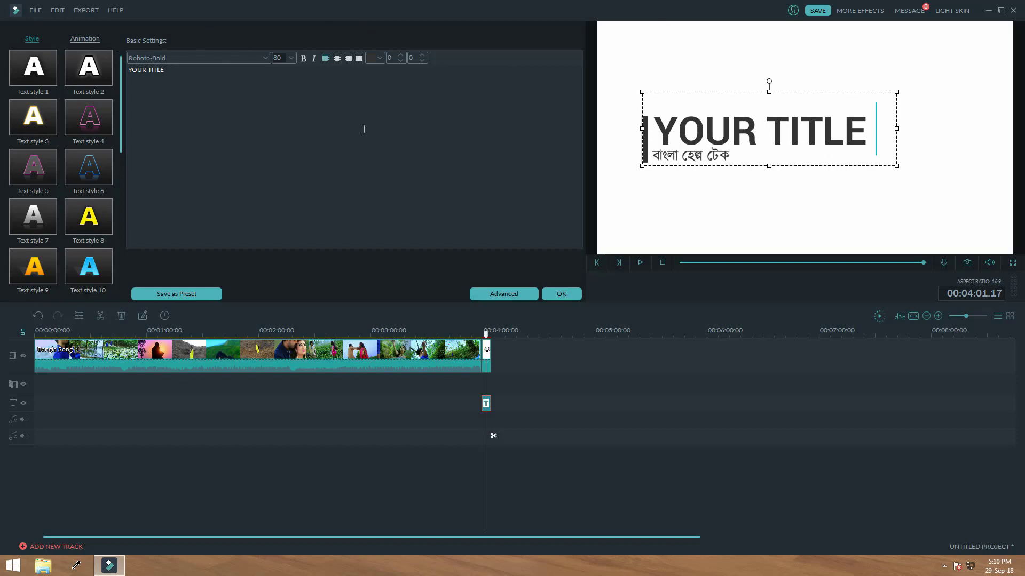
Check the second title line's font and the running keyboard tool, and apply the title edits.
{"action": "left_click", "coordinate": [714, 157]}
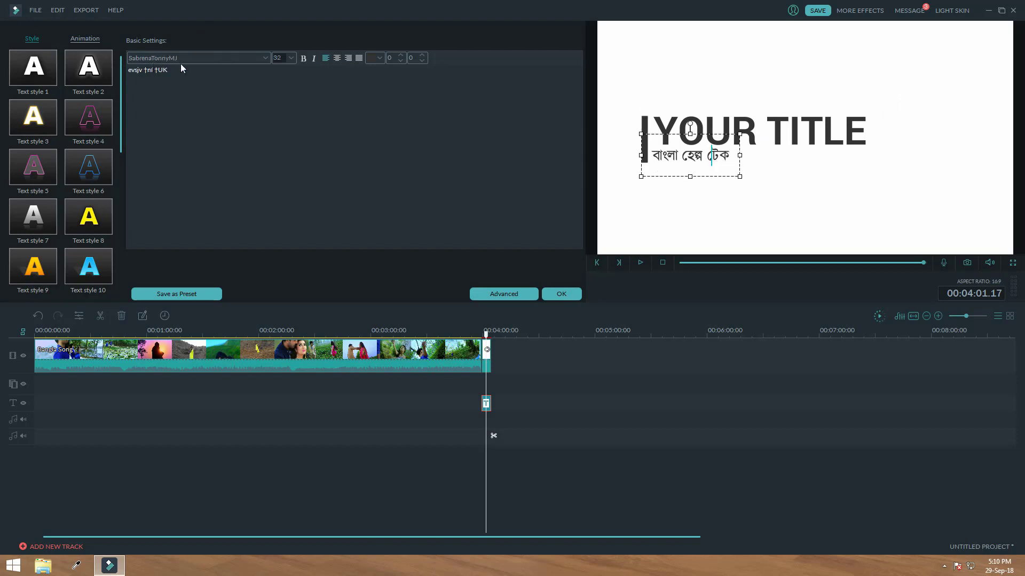
{"action": "left_click", "coordinate": [262, 59]}
{"action": "left_click", "coordinate": [262, 61]}
{"action": "left_click", "coordinate": [944, 566]}
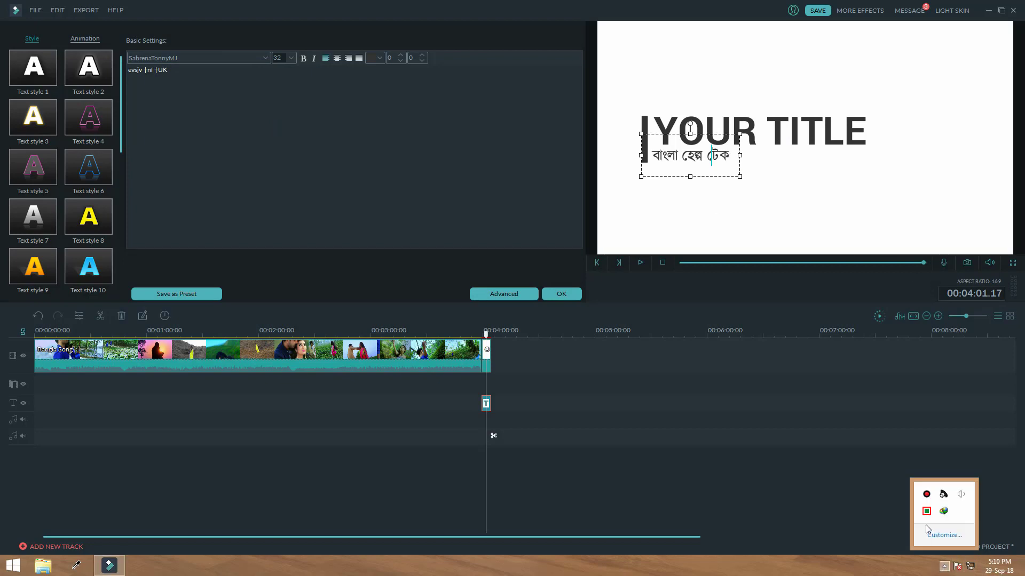
{"action": "left_click", "coordinate": [725, 159]}
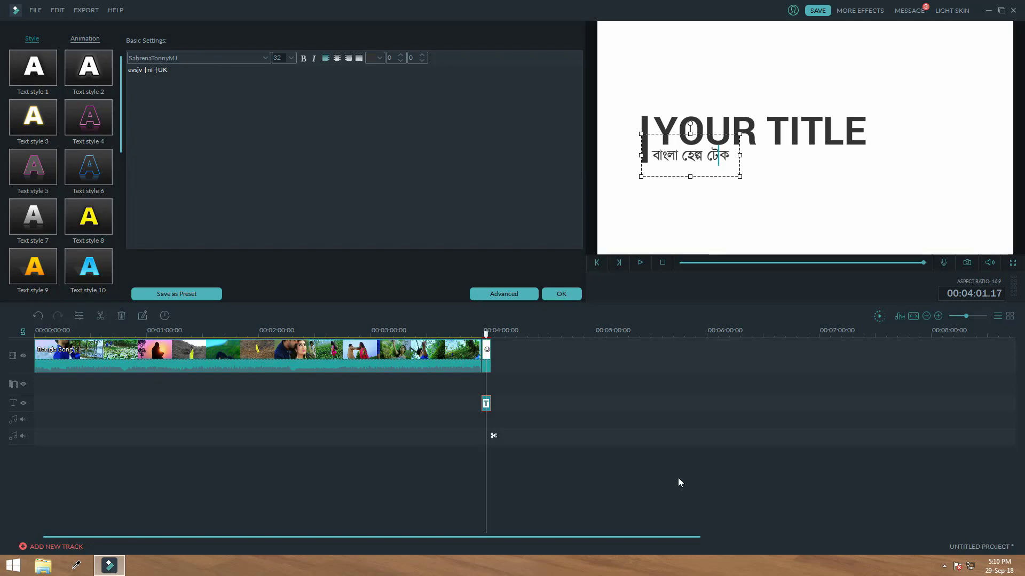
{"action": "left_click", "coordinate": [553, 294]}
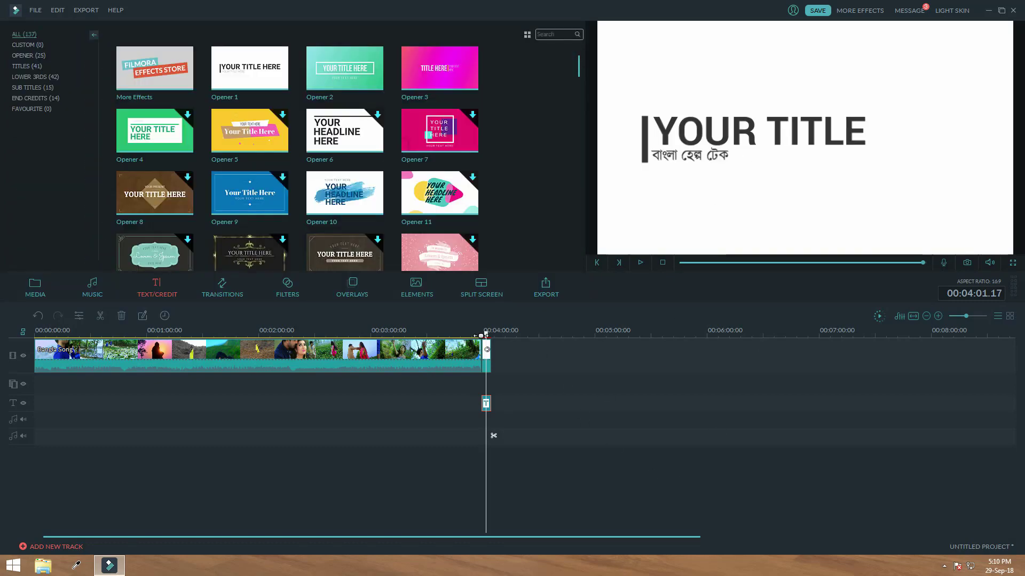
Play the edited title from 00:03:59.10, just before it starts, and deselect it on the timeline.
{"action": "mouse_move", "coordinate": [485, 335]}
{"action": "left_mouse_down"}
{"action": "mouse_move", "coordinate": [471, 338]}
{"action": "mouse_move", "coordinate": [484, 341]}
{"action": "left_mouse_up"}
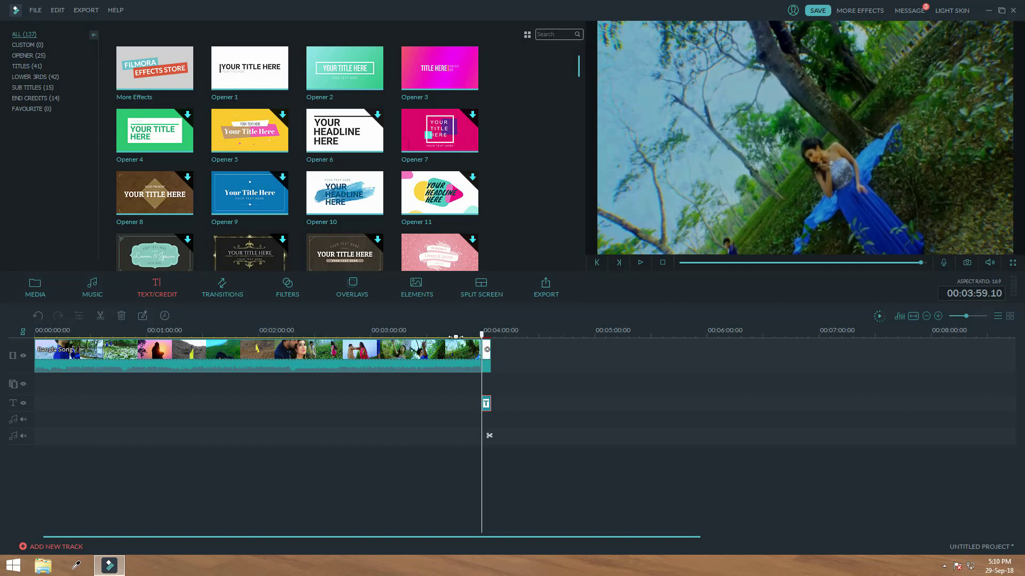
{"action": "left_click", "coordinate": [640, 263]}
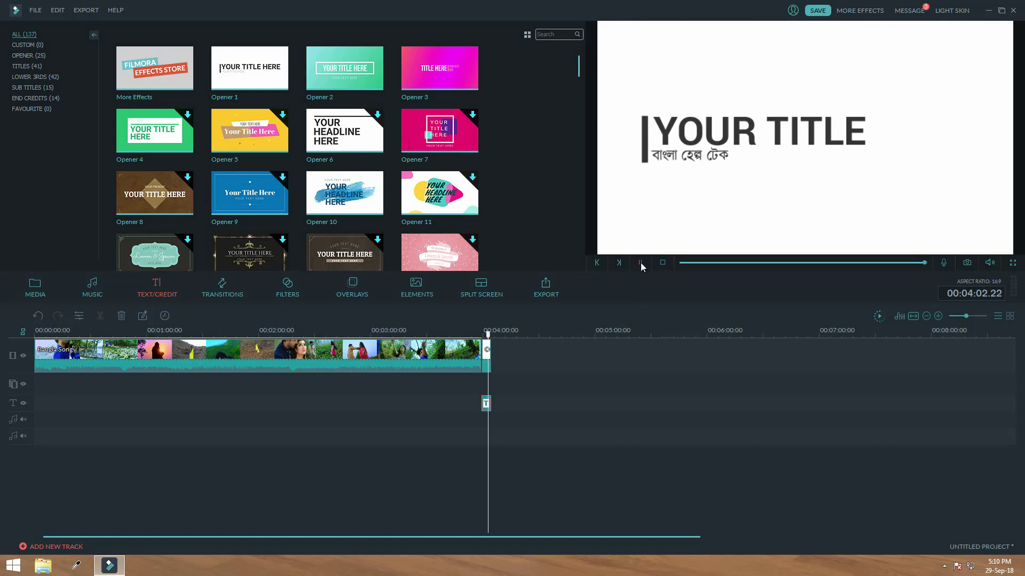
{"action": "left_click", "coordinate": [948, 568]}
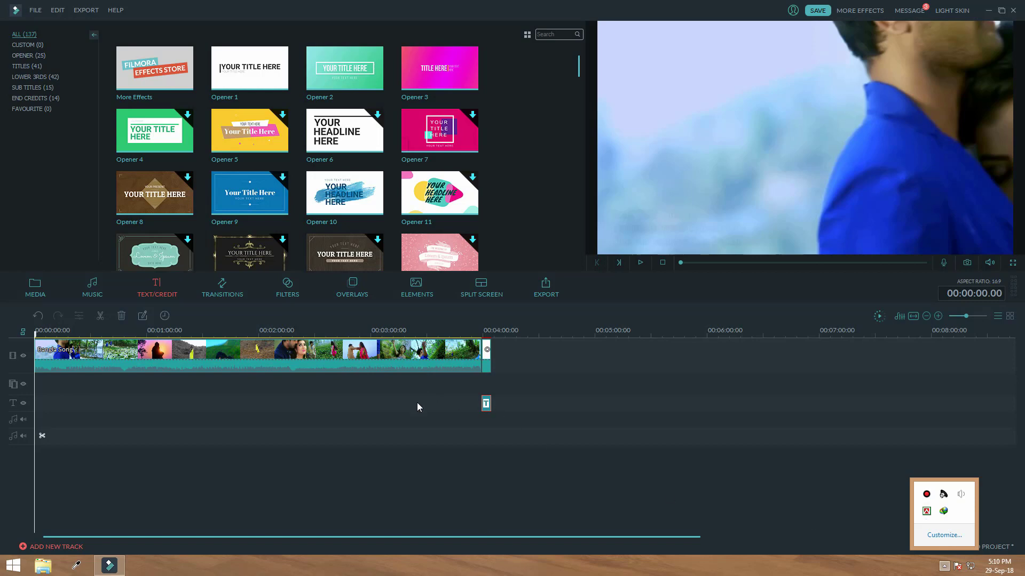
{"action": "left_click", "coordinate": [303, 474]}
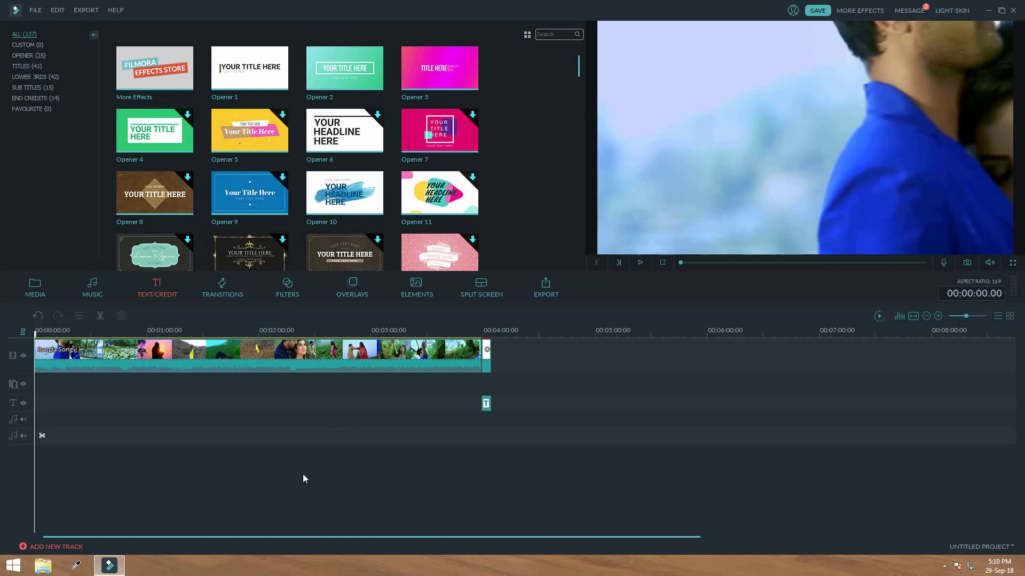
Return to the media library and examine the licensed e-mail and registration code fields in the offline activation window.
{"action": "left_click", "coordinate": [37, 288]}
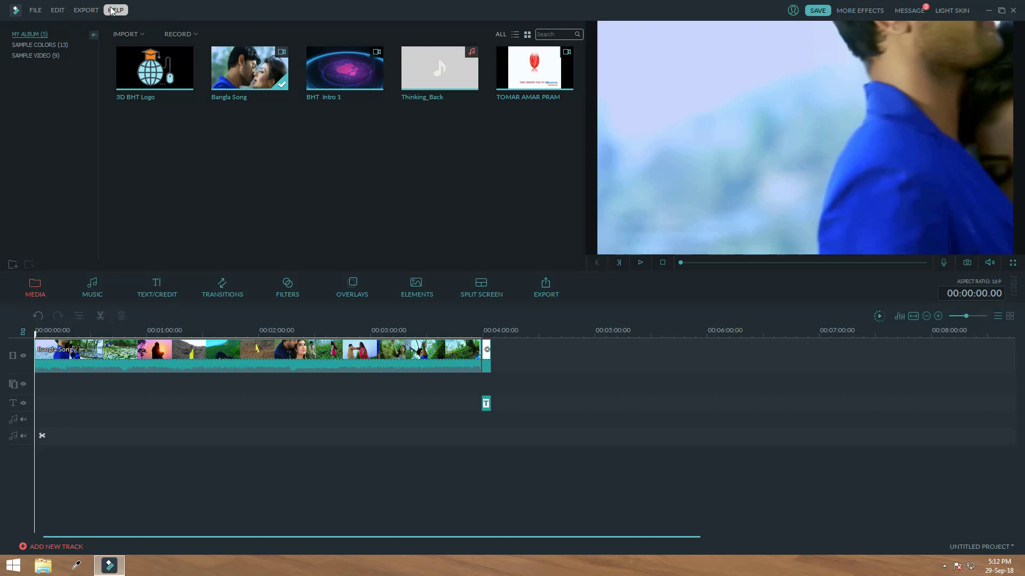
{"action": "left_click", "coordinate": [114, 10]}
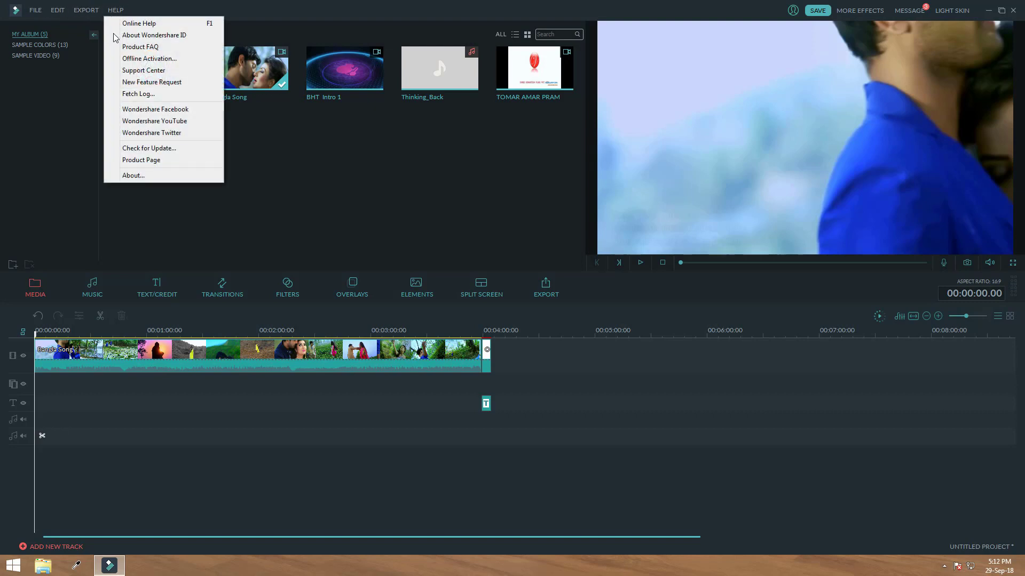
{"action": "left_click", "coordinate": [158, 59]}
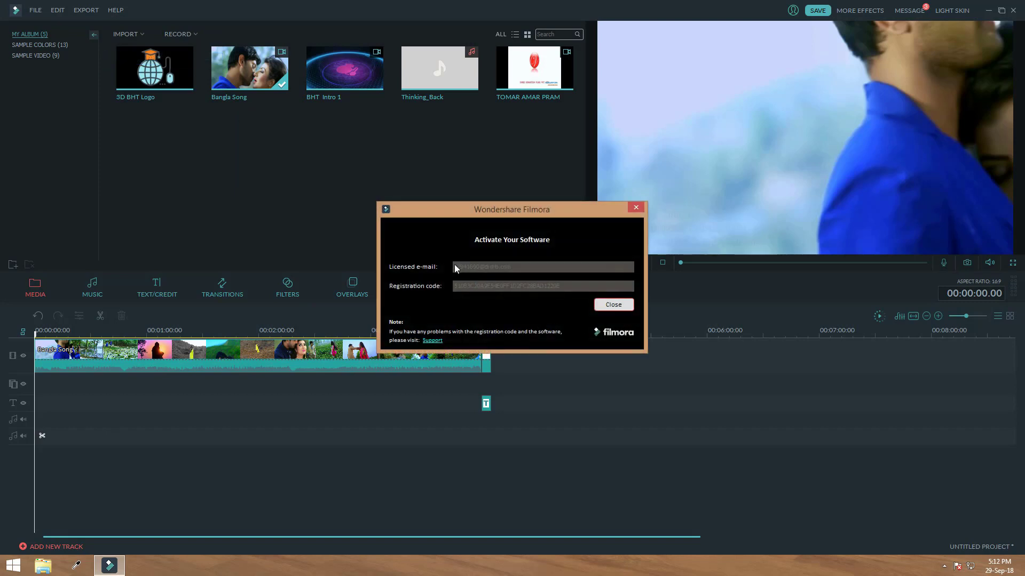
{"action": "left_click_drag", "start_coordinate": [440, 209], "coordinate": [446, 144]}
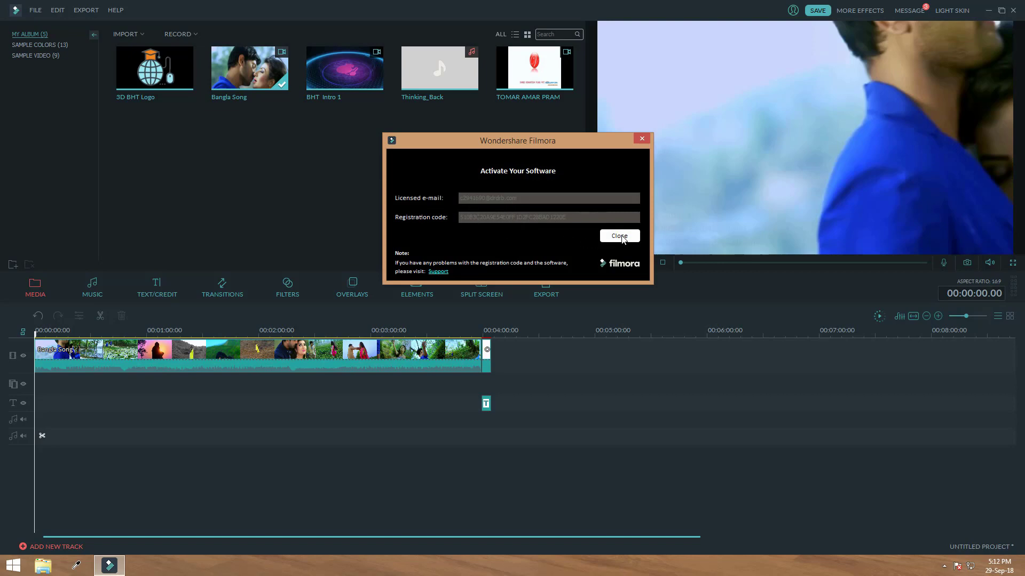
{"action": "left_click_drag", "start_coordinate": [488, 148], "coordinate": [475, 120]}
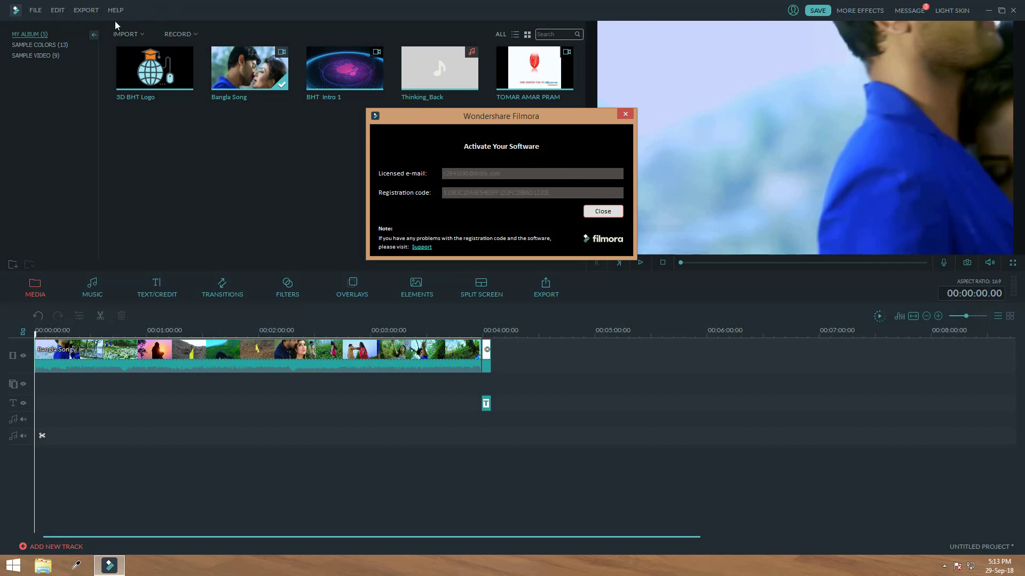
{"action": "left_click_drag", "start_coordinate": [420, 116], "coordinate": [389, 91]}
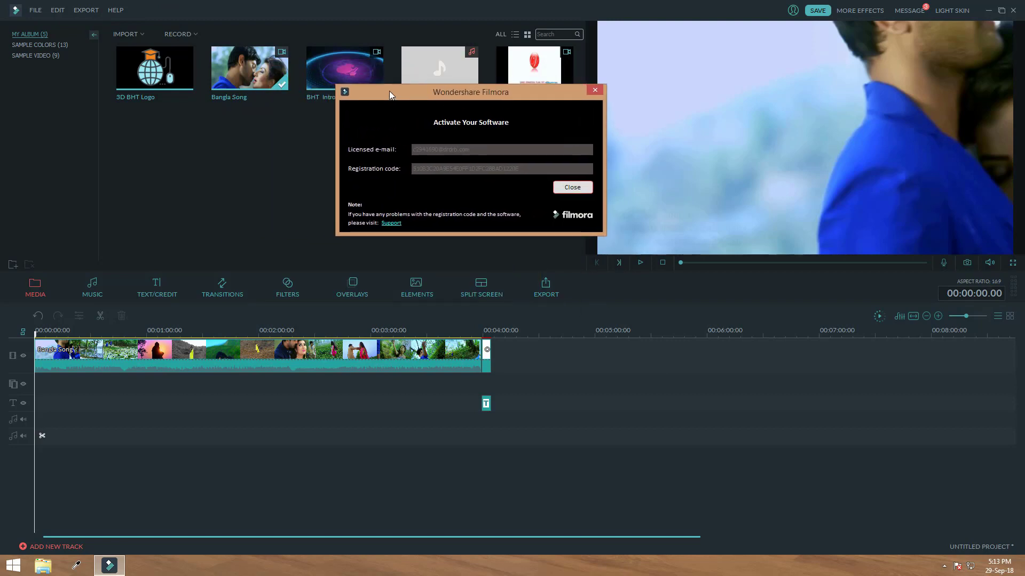
{"action": "left_click", "coordinate": [570, 188]}
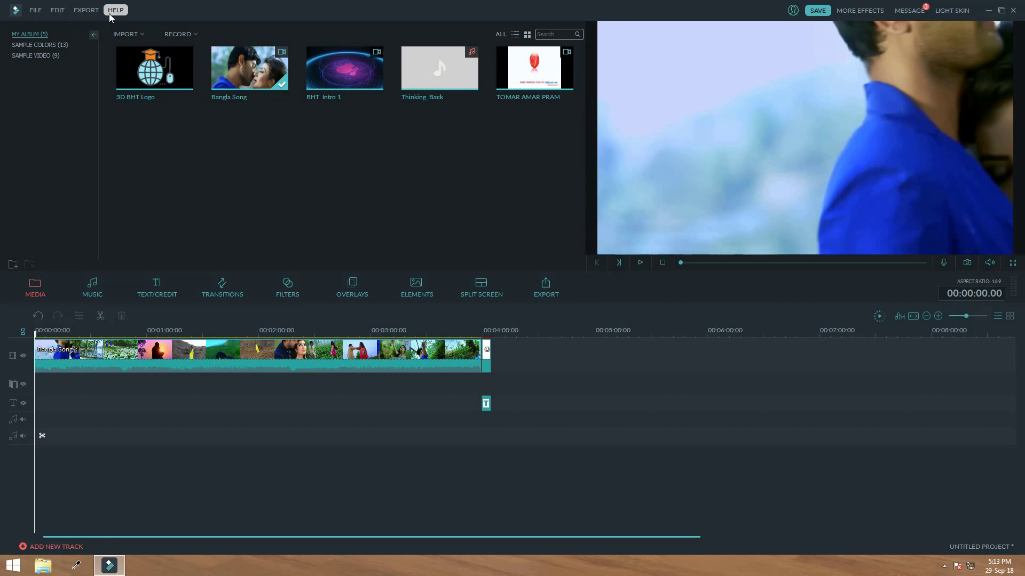
Reopen the offline activation window, move it clear of the timeline to review its fields, and close it.
{"action": "left_click", "coordinate": [109, 13]}
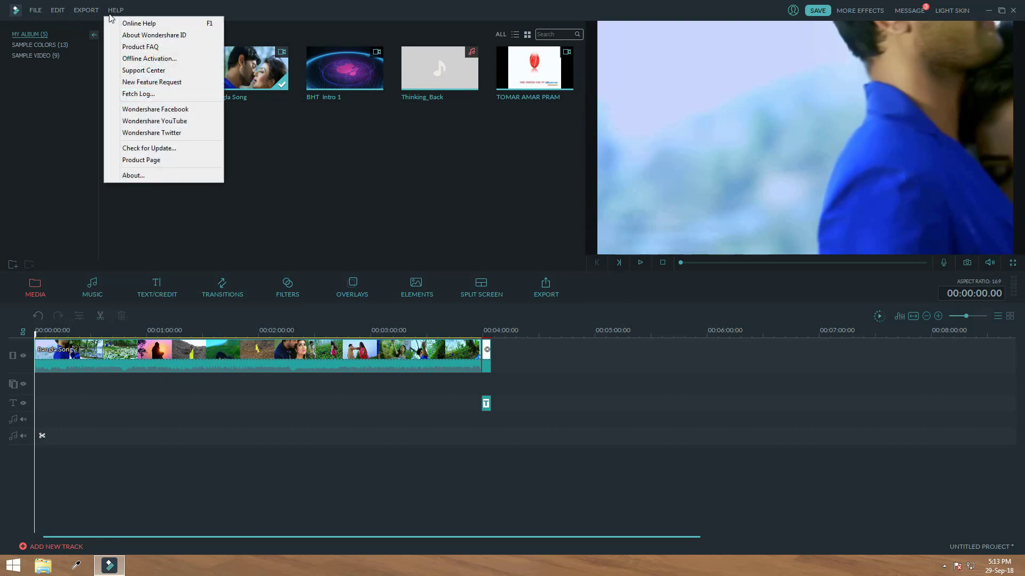
{"action": "left_click", "coordinate": [170, 62]}
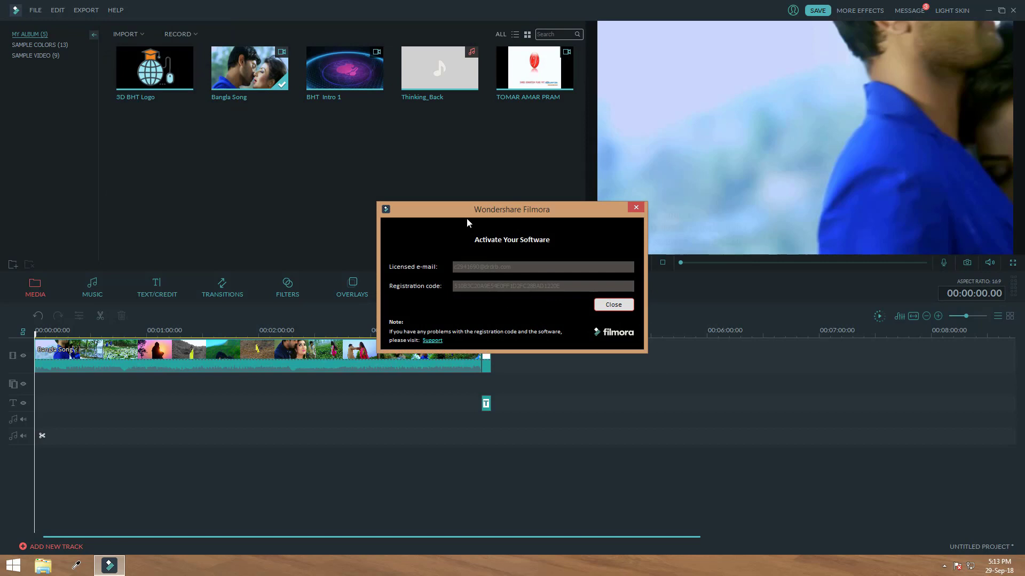
{"action": "left_click_drag", "start_coordinate": [468, 207], "coordinate": [461, 151]}
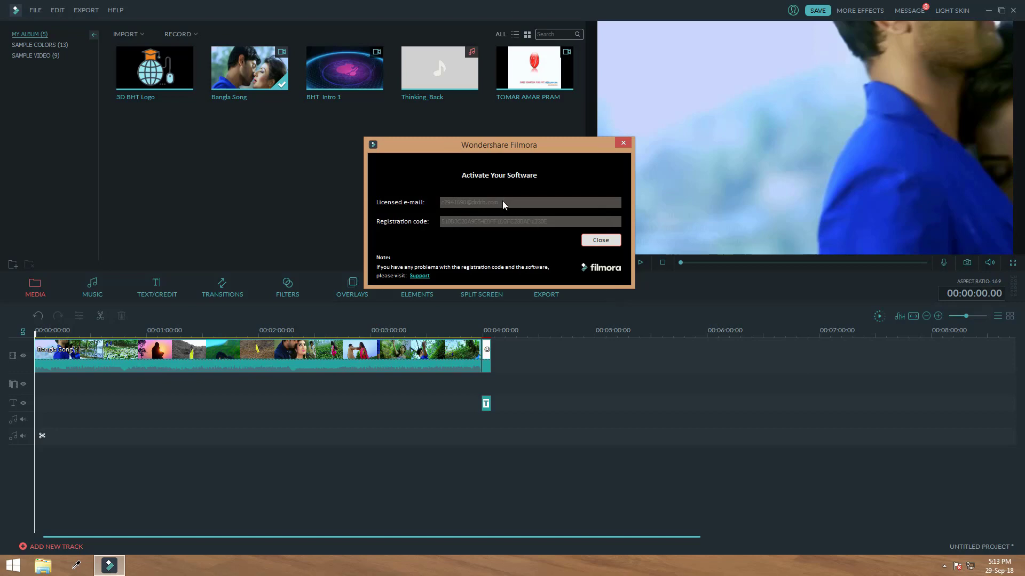
{"action": "left_click_drag", "start_coordinate": [494, 147], "coordinate": [482, 115]}
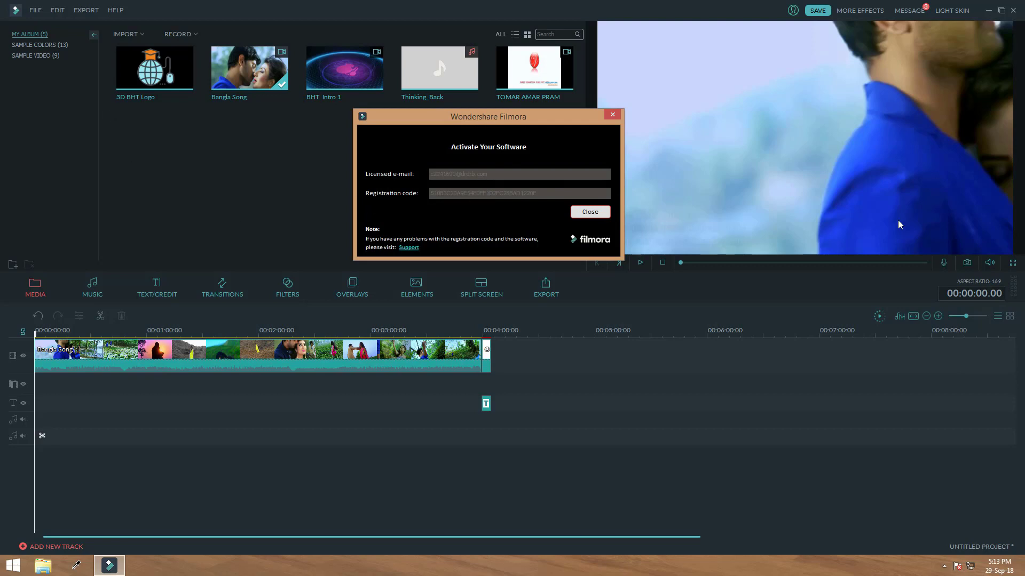
{"action": "left_click", "coordinate": [610, 113]}
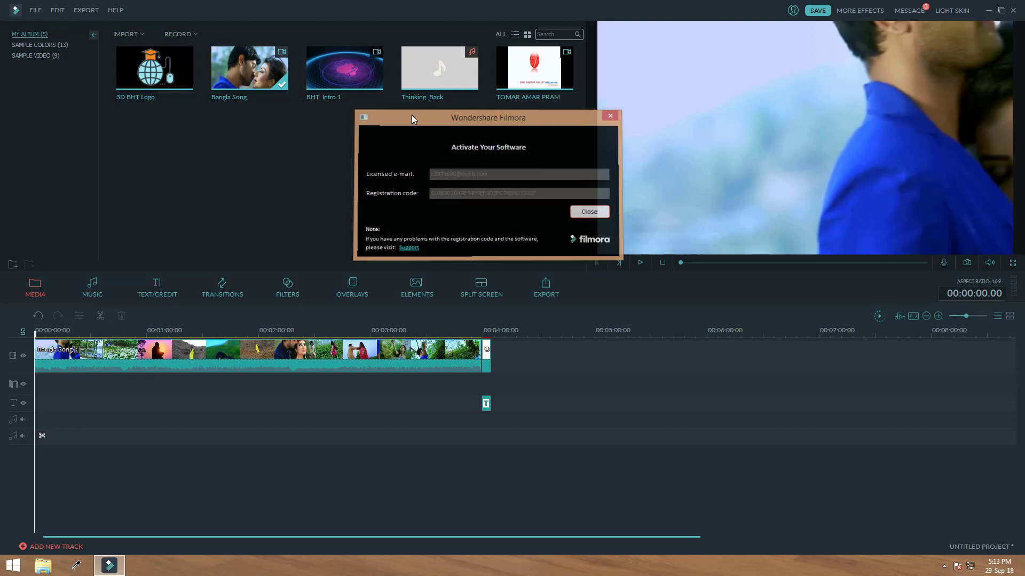
{"action": "left_click", "coordinate": [115, 11]}
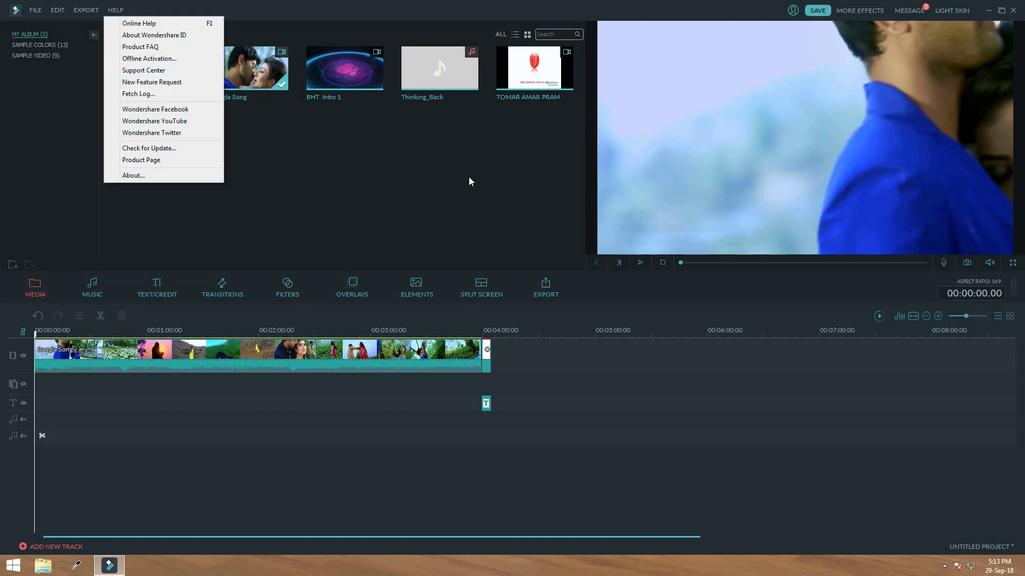
{"action": "left_click", "coordinate": [384, 183]}
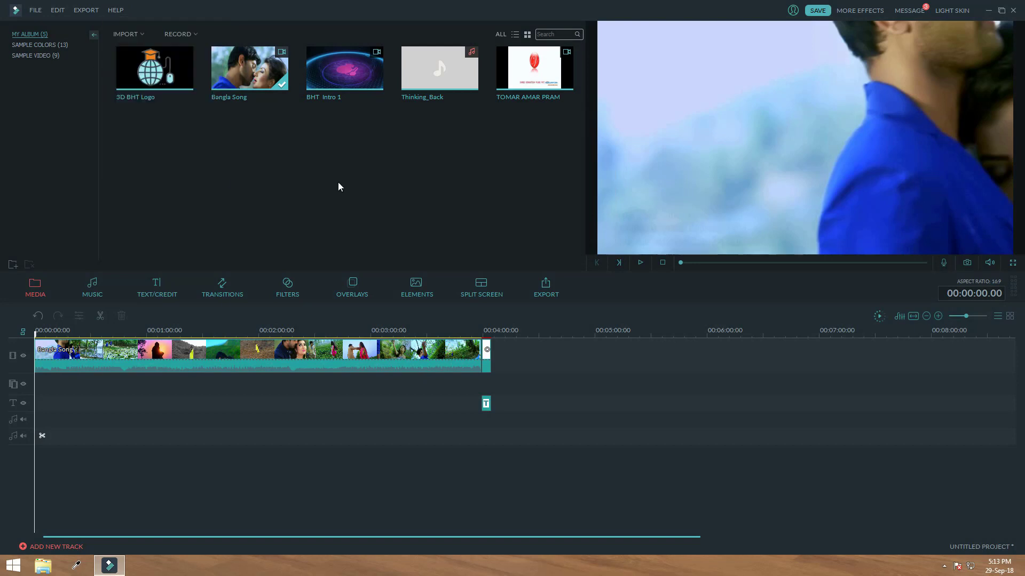